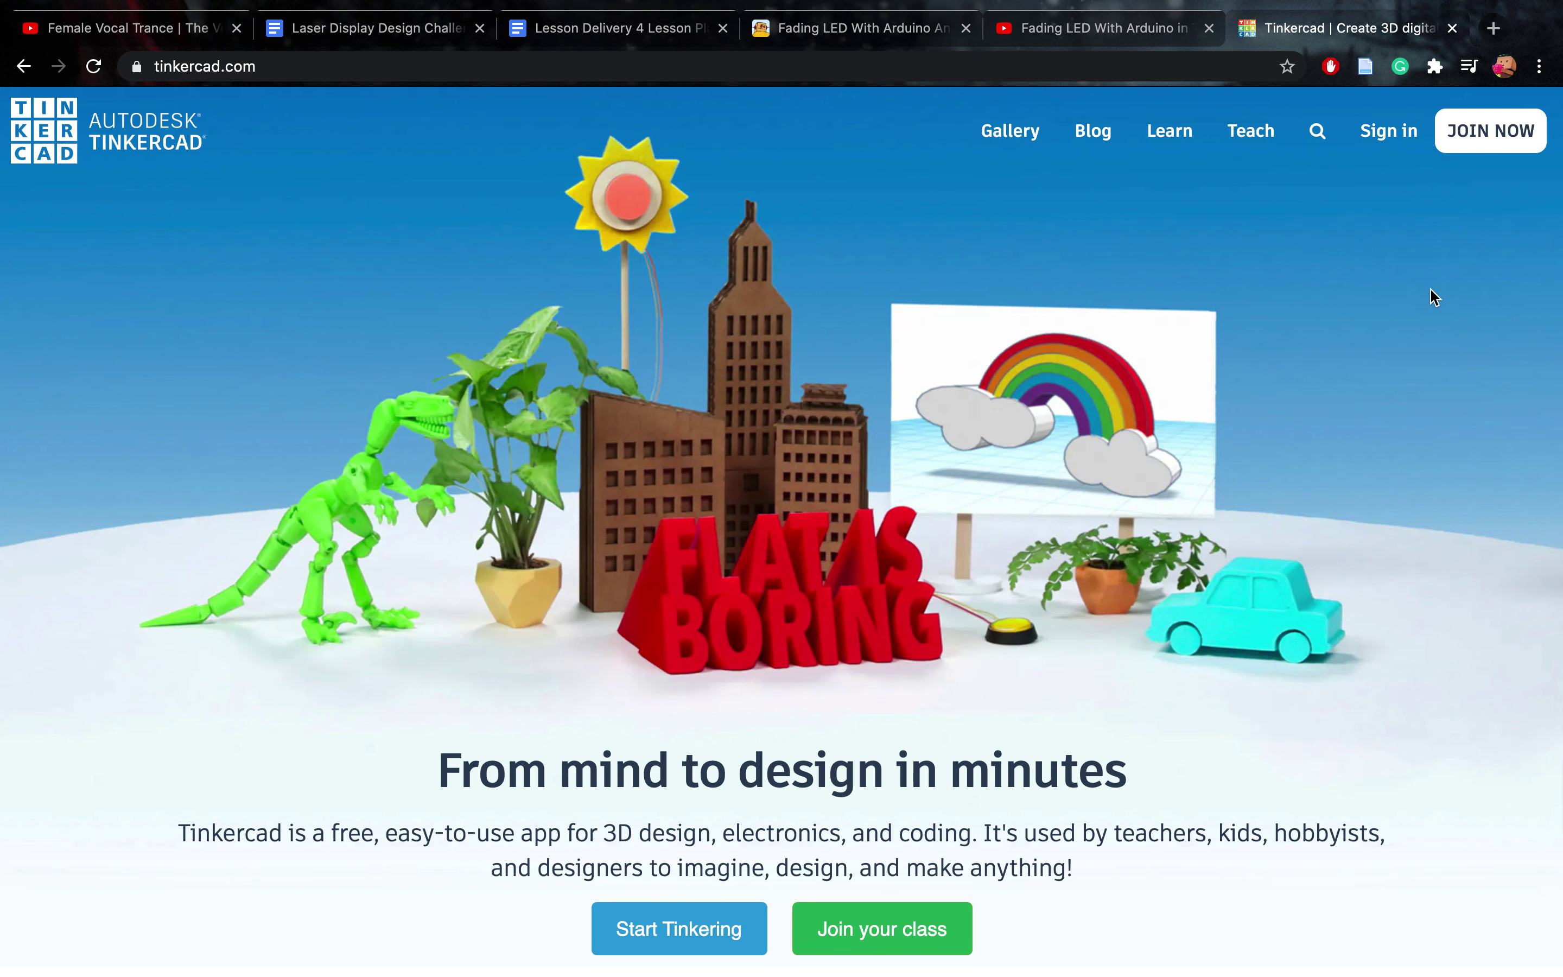
Sign in to Tinkercad as a personal account with the second listed Google account
{"action": "left_click", "coordinate": [1479, 150]}
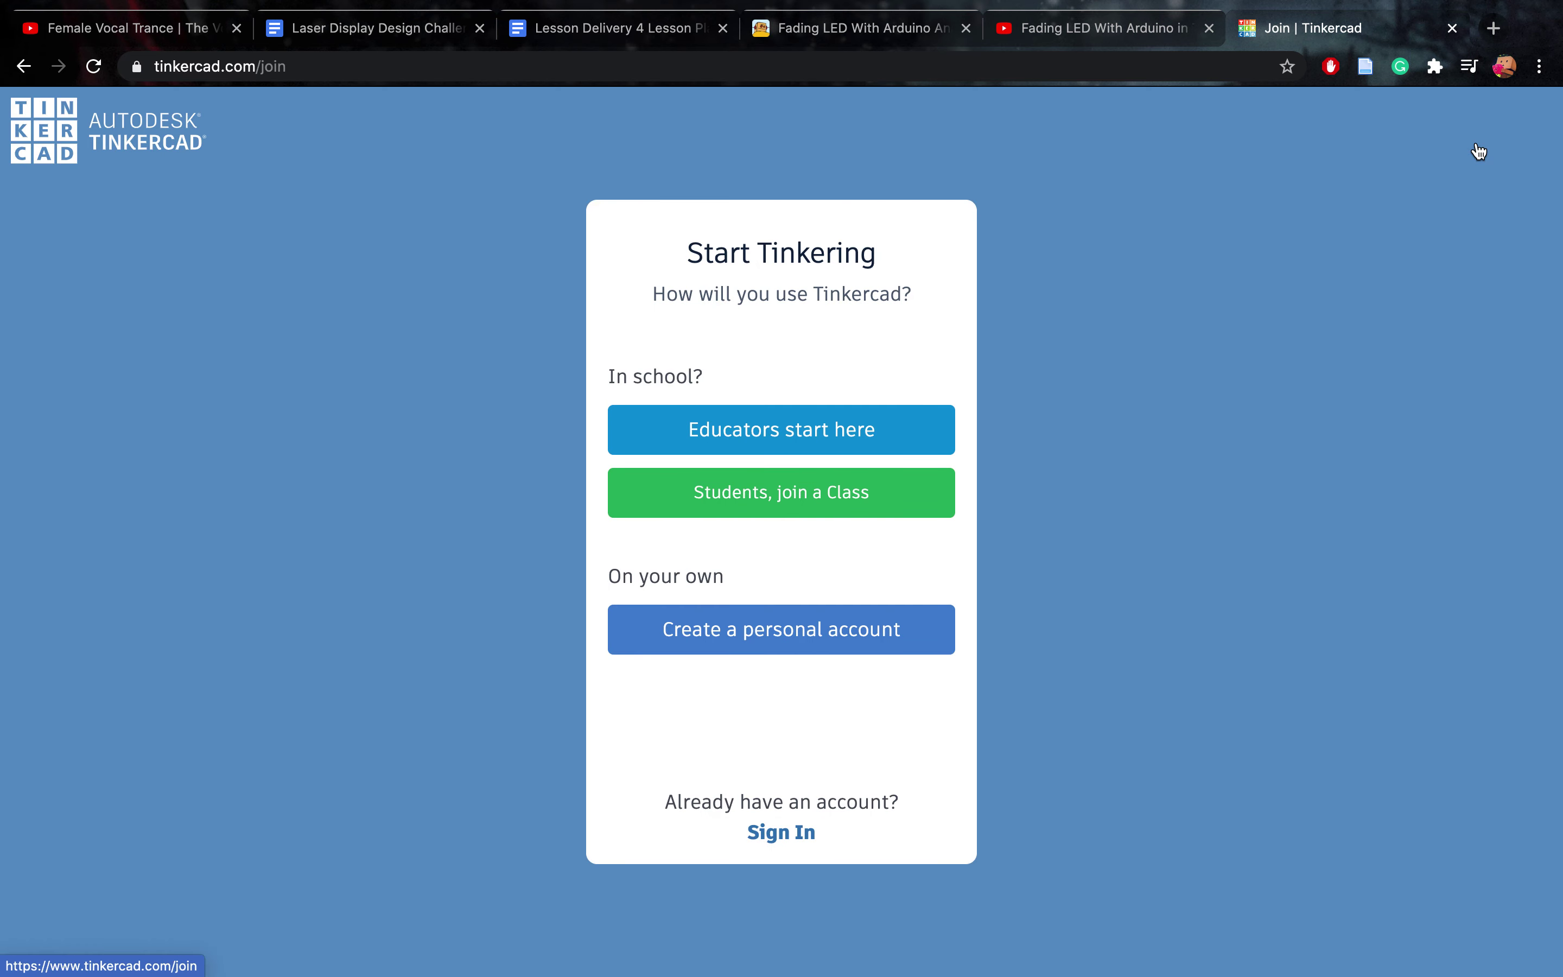
{"action": "left_click", "coordinate": [829, 638]}
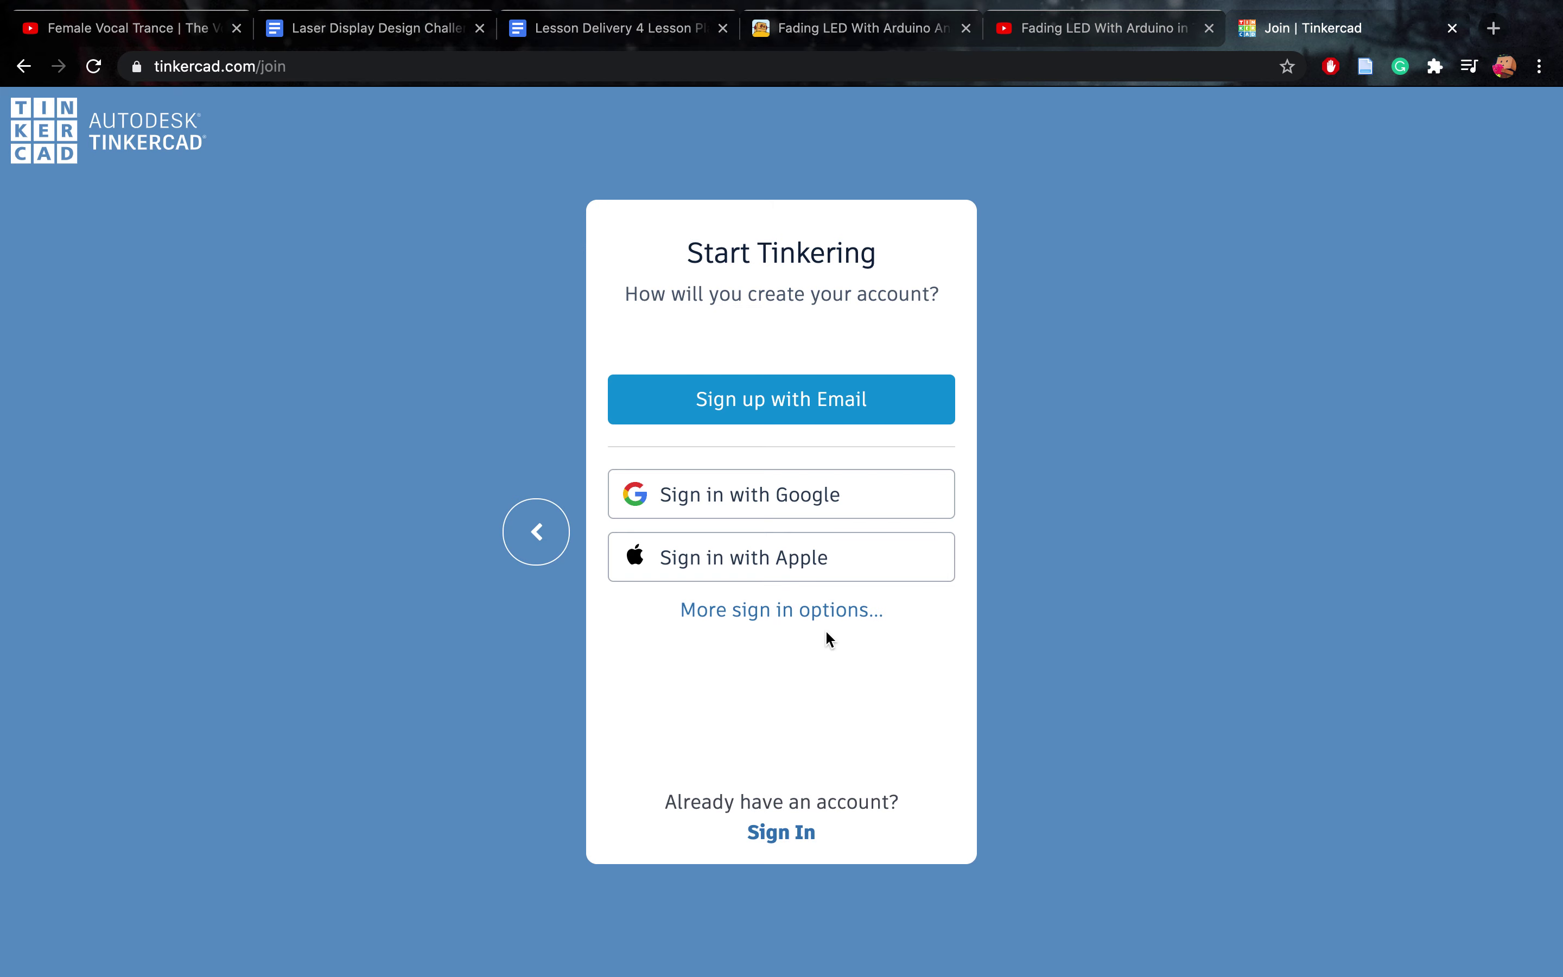
{"action": "left_click", "coordinate": [805, 499]}
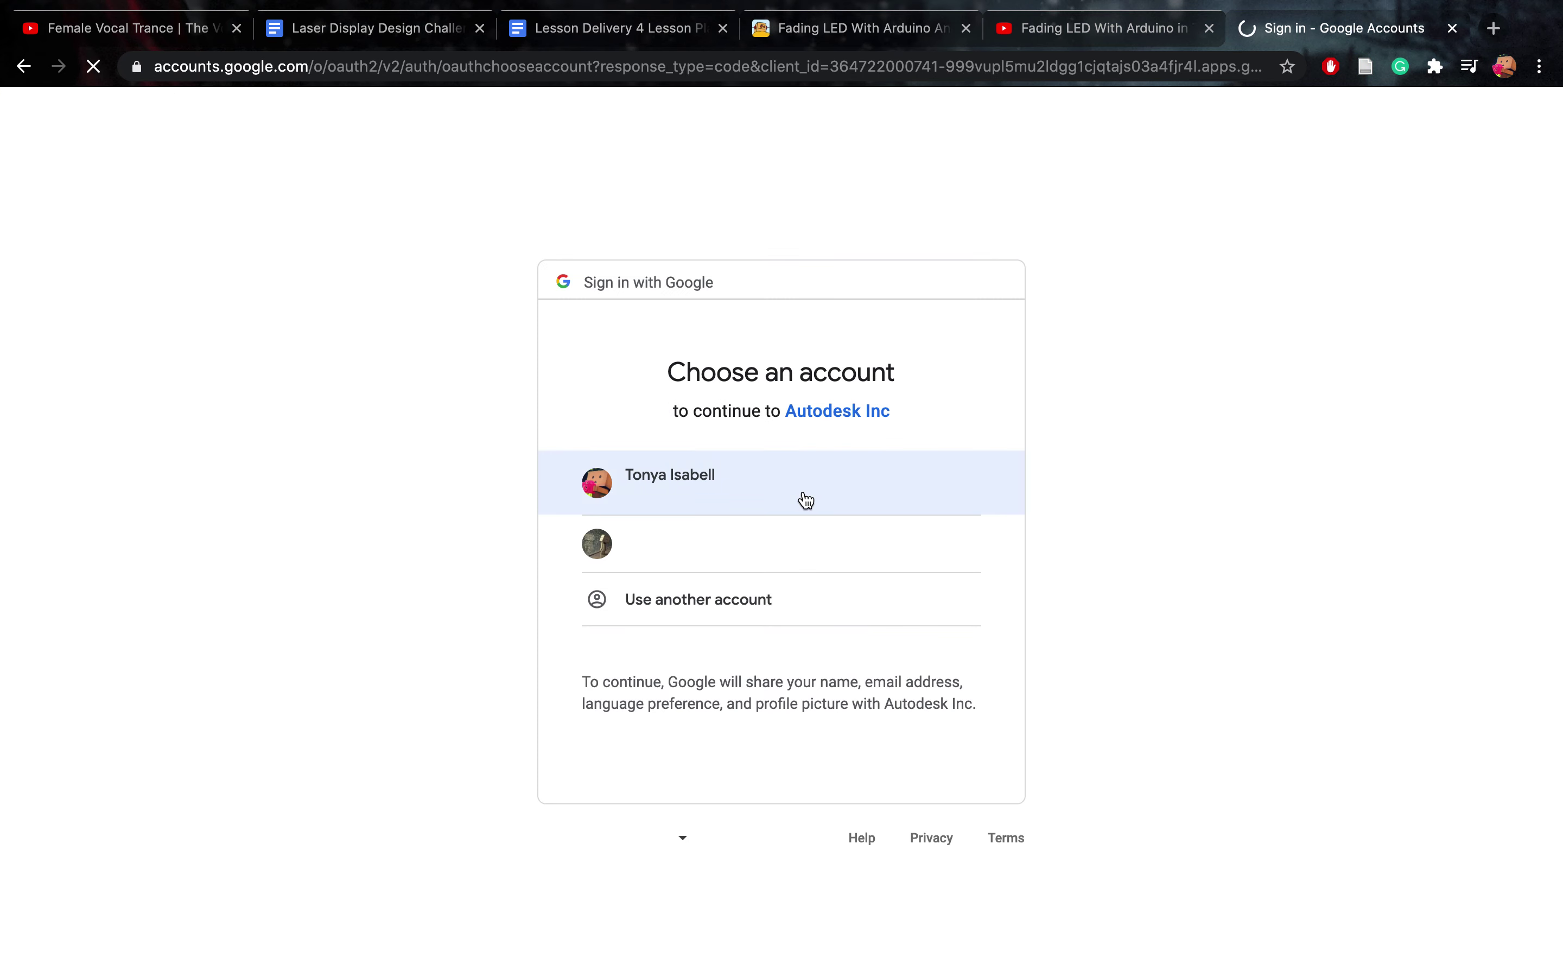
{"action": "left_click", "coordinate": [743, 548]}
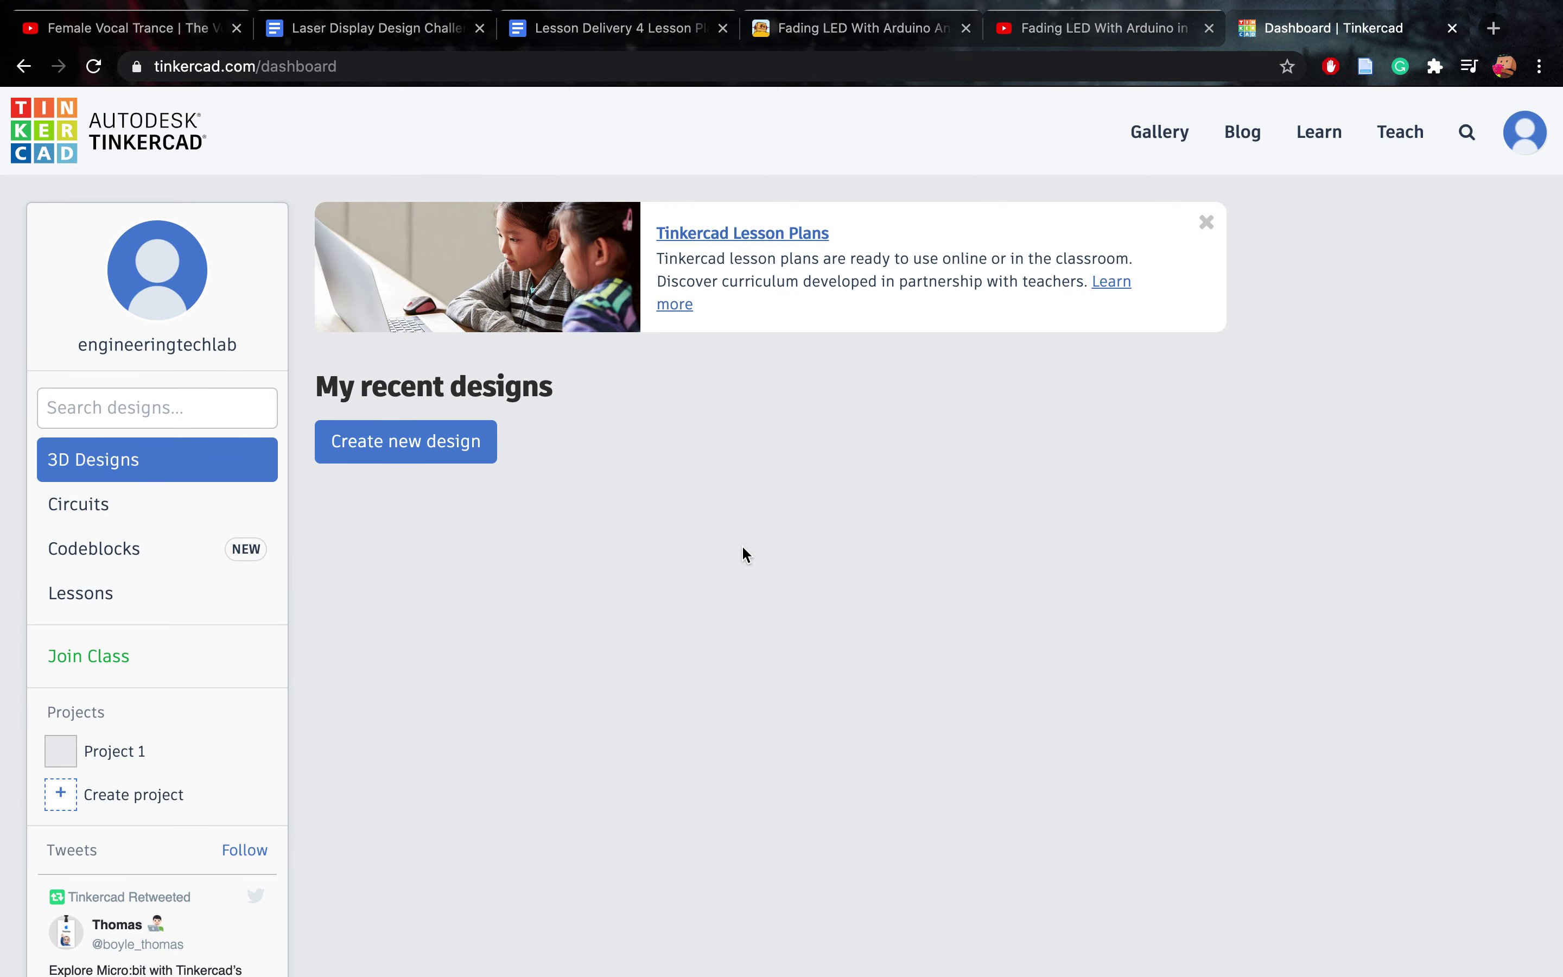
Create a new circuit from the Circuits section of the dashboard
{"action": "left_click", "coordinate": [110, 510]}
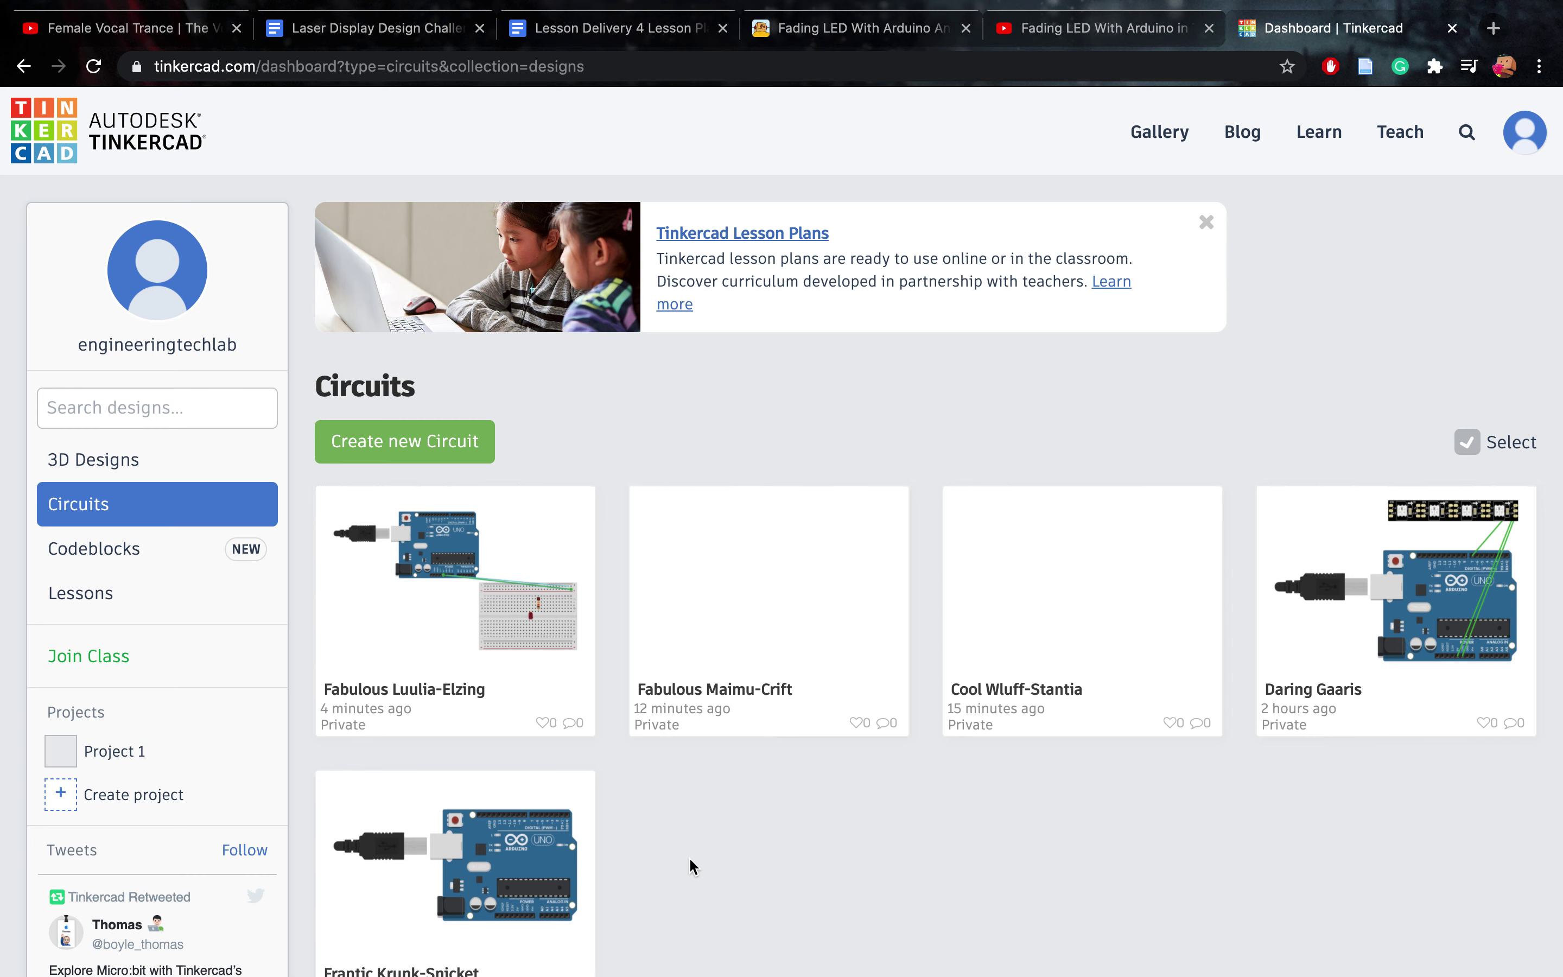
{"action": "left_click", "coordinate": [458, 445]}
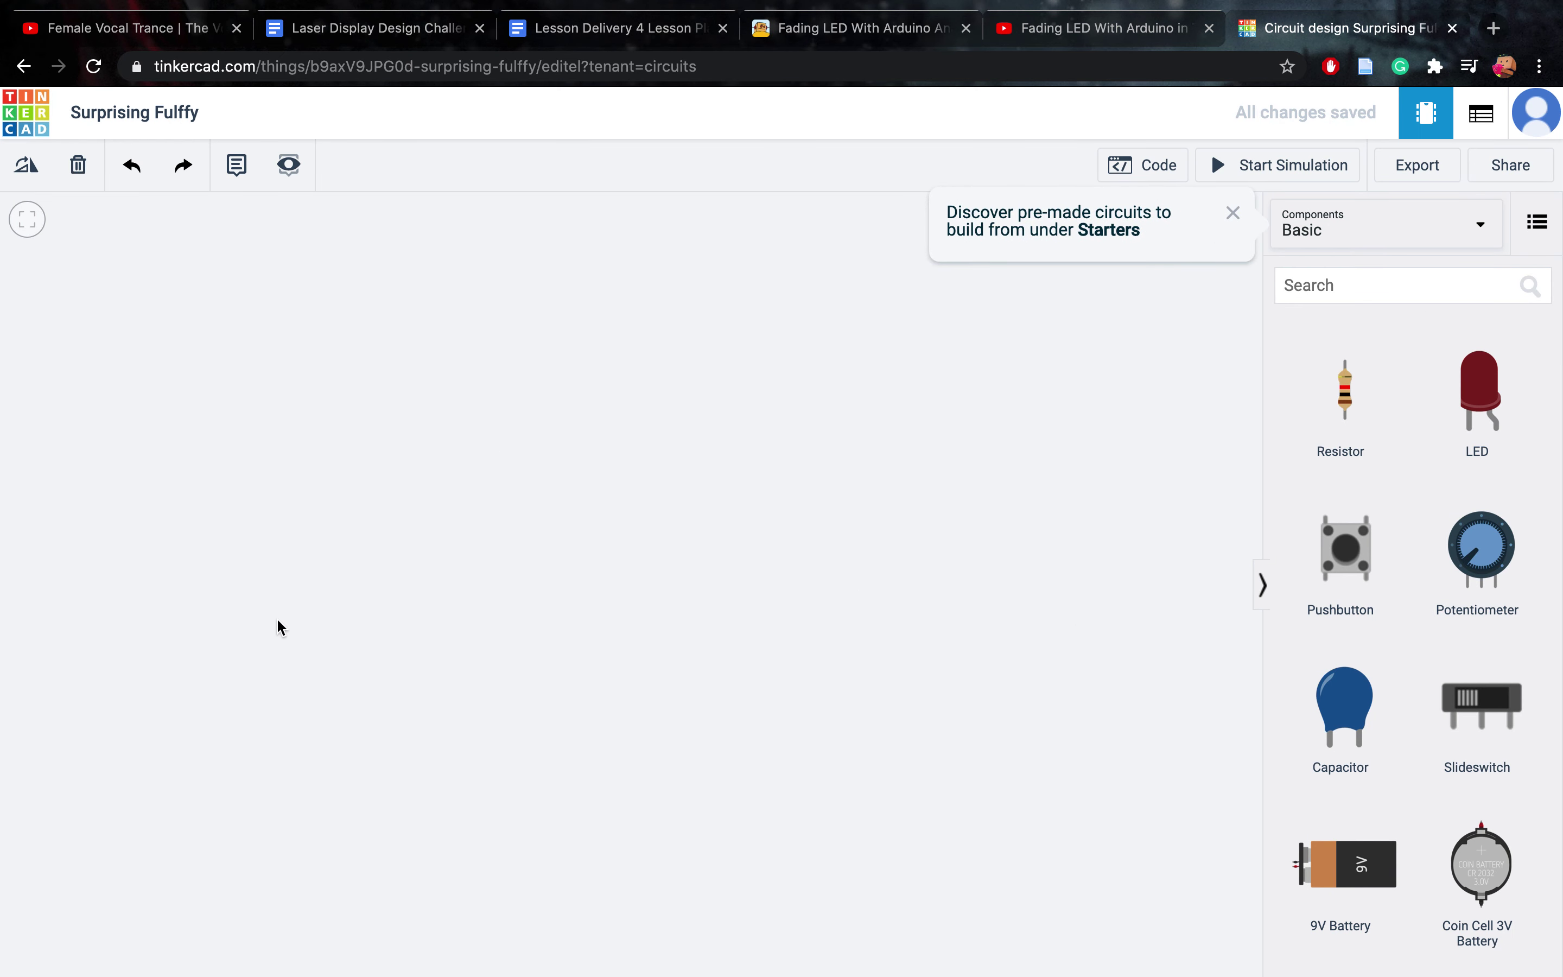
Look at the circuit's code view and the available component categories
{"action": "left_click", "coordinate": [1139, 165]}
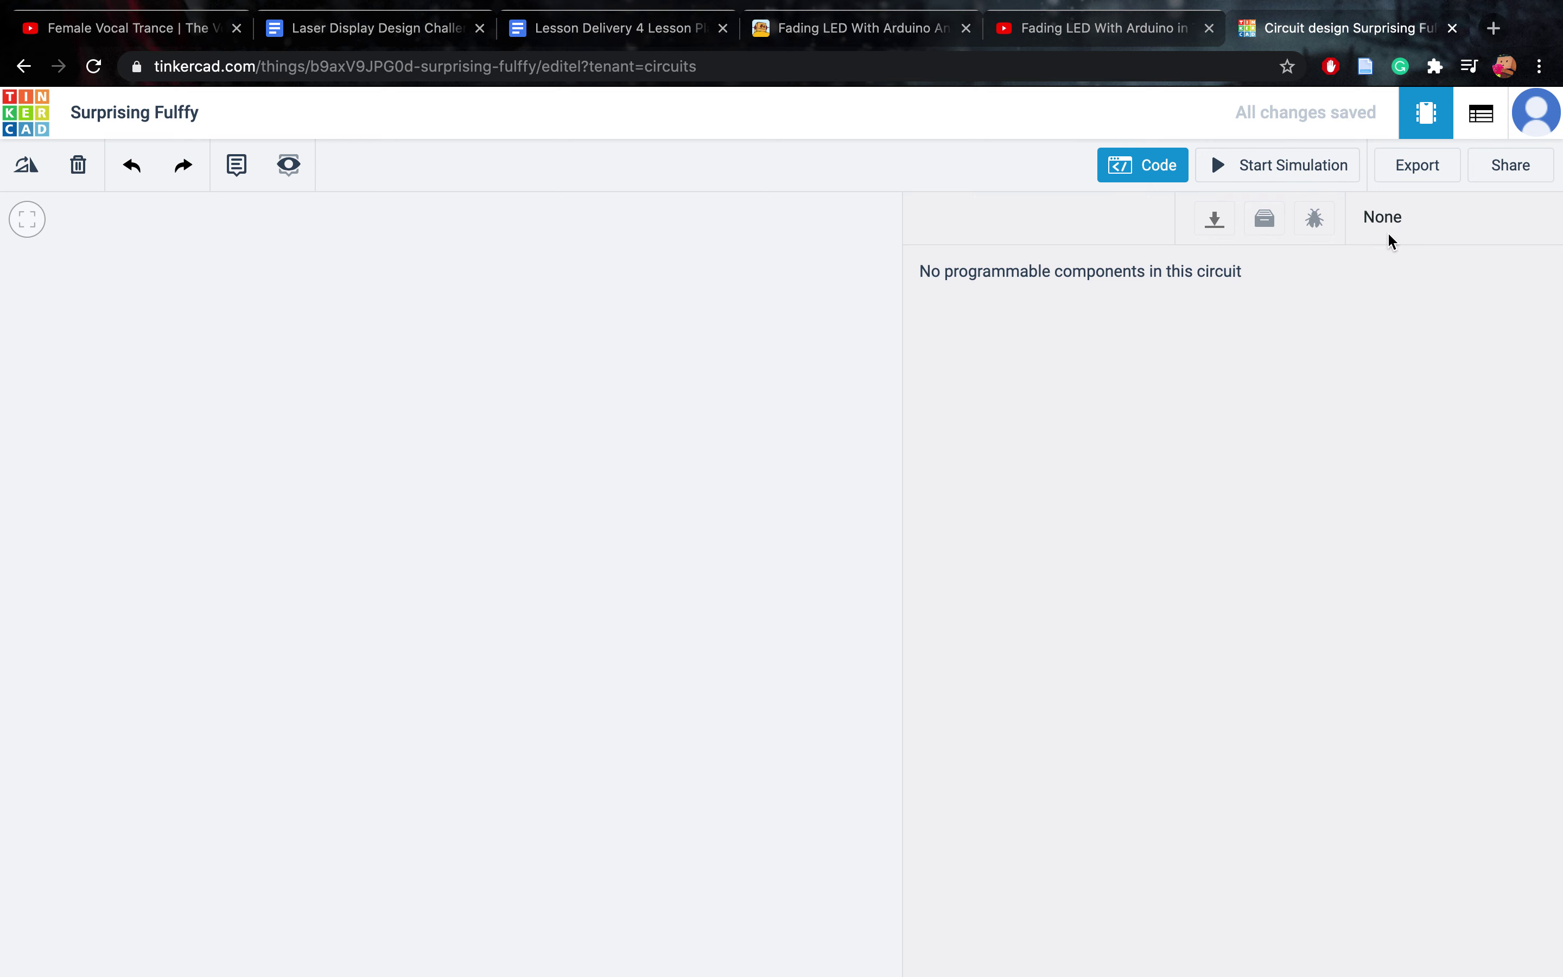
{"action": "left_click", "coordinate": [1154, 170]}
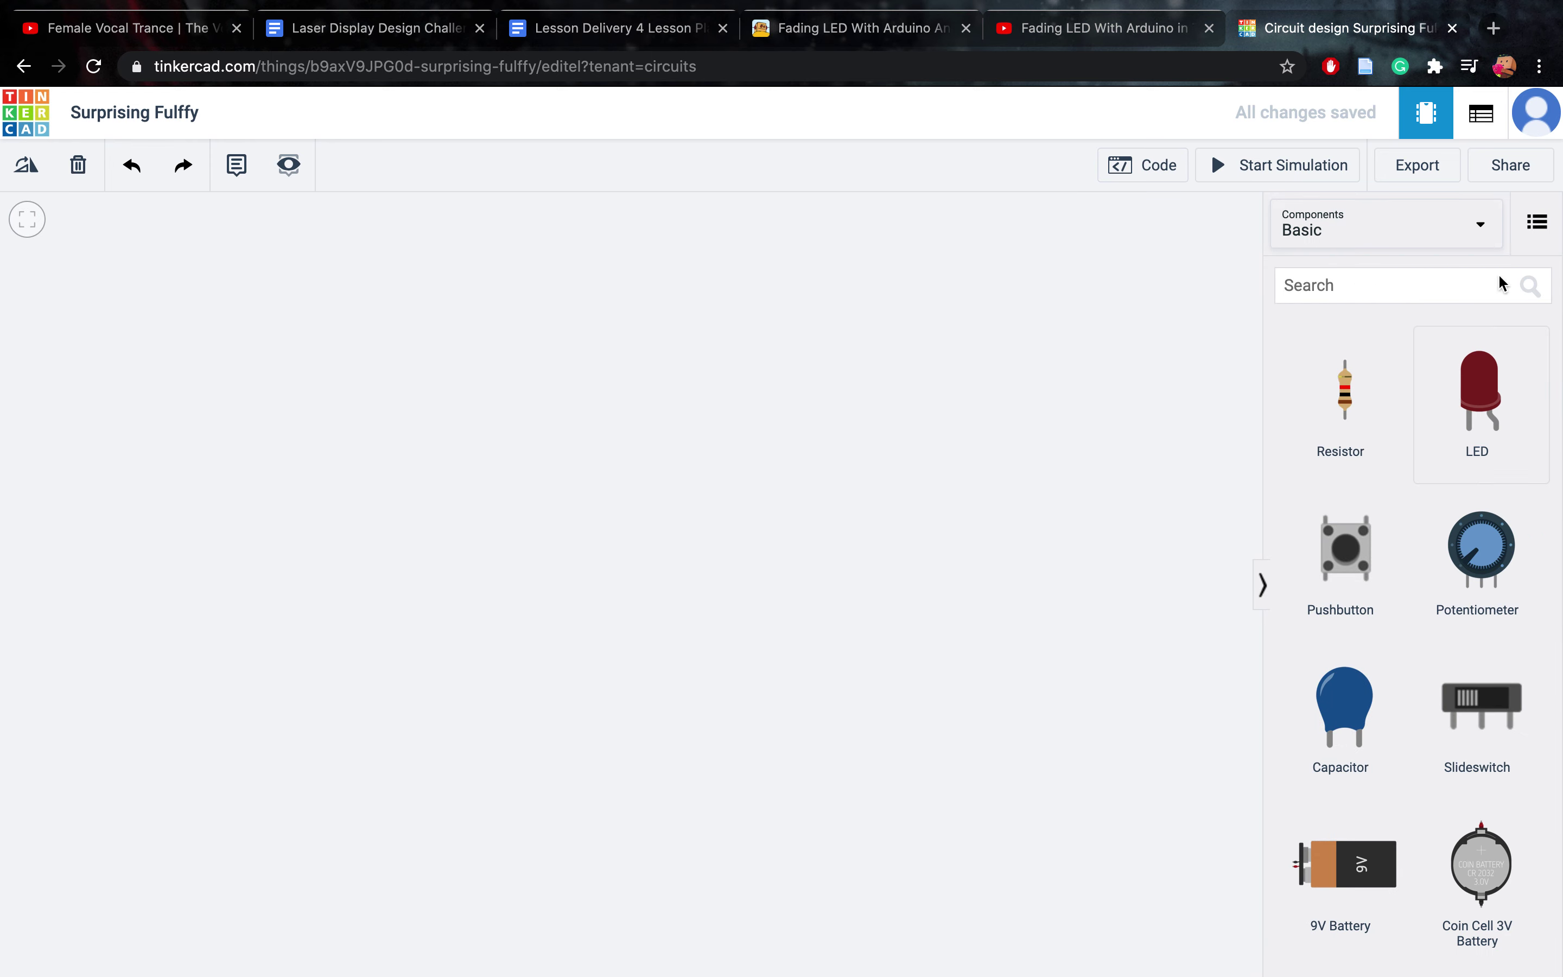
{"action": "left_click", "coordinate": [1482, 226]}
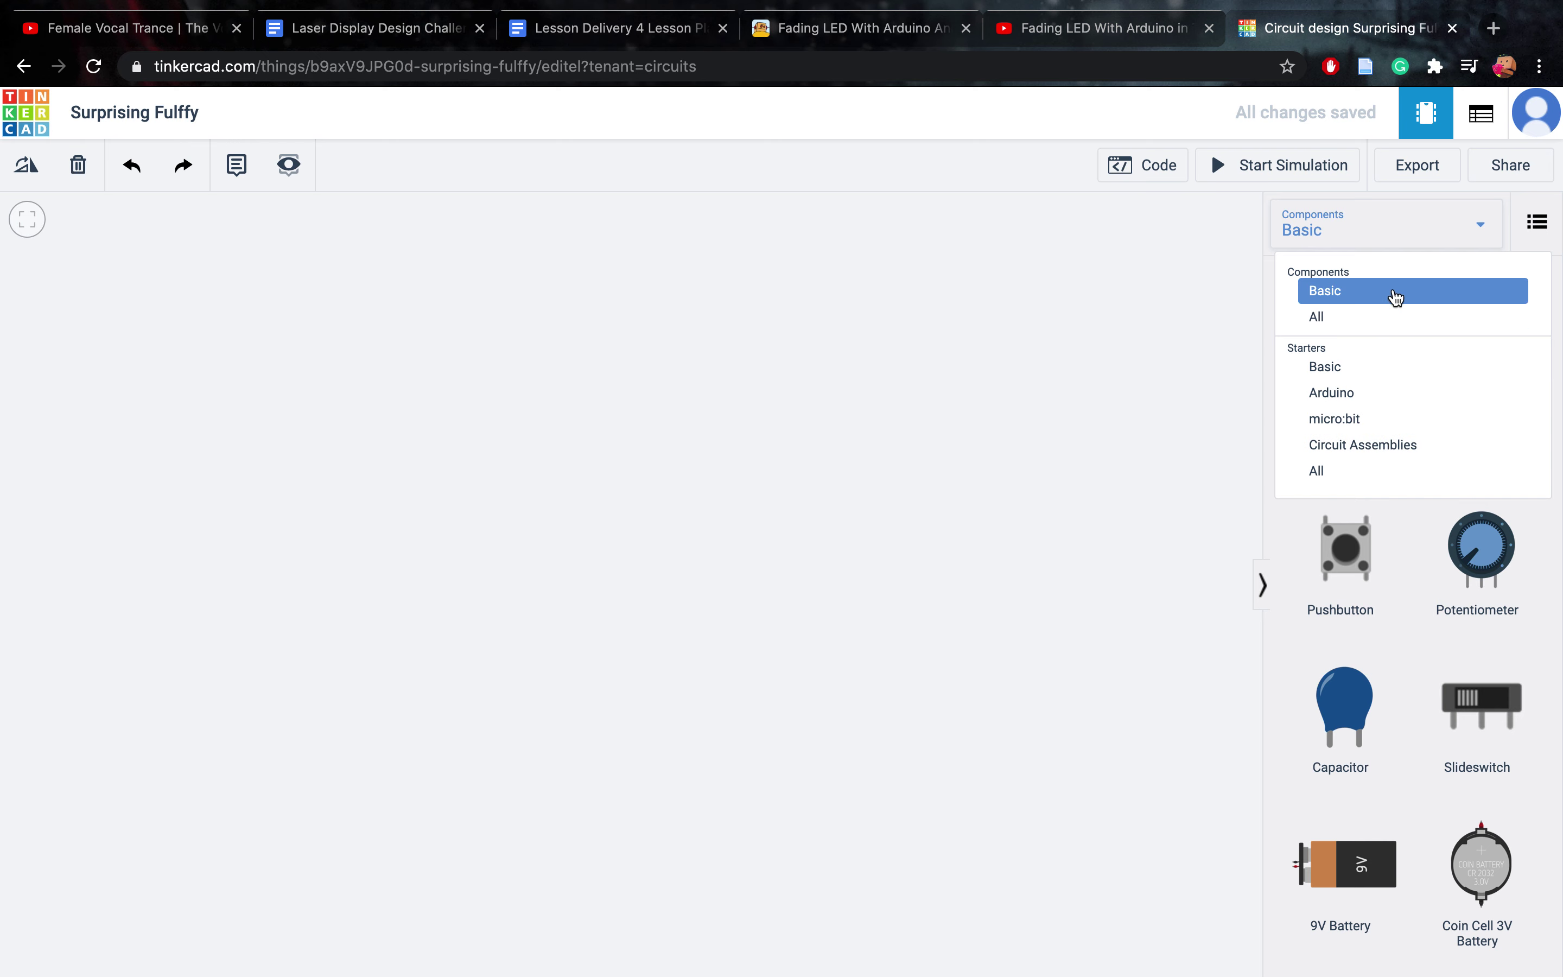
{"action": "left_click", "coordinate": [1108, 454]}
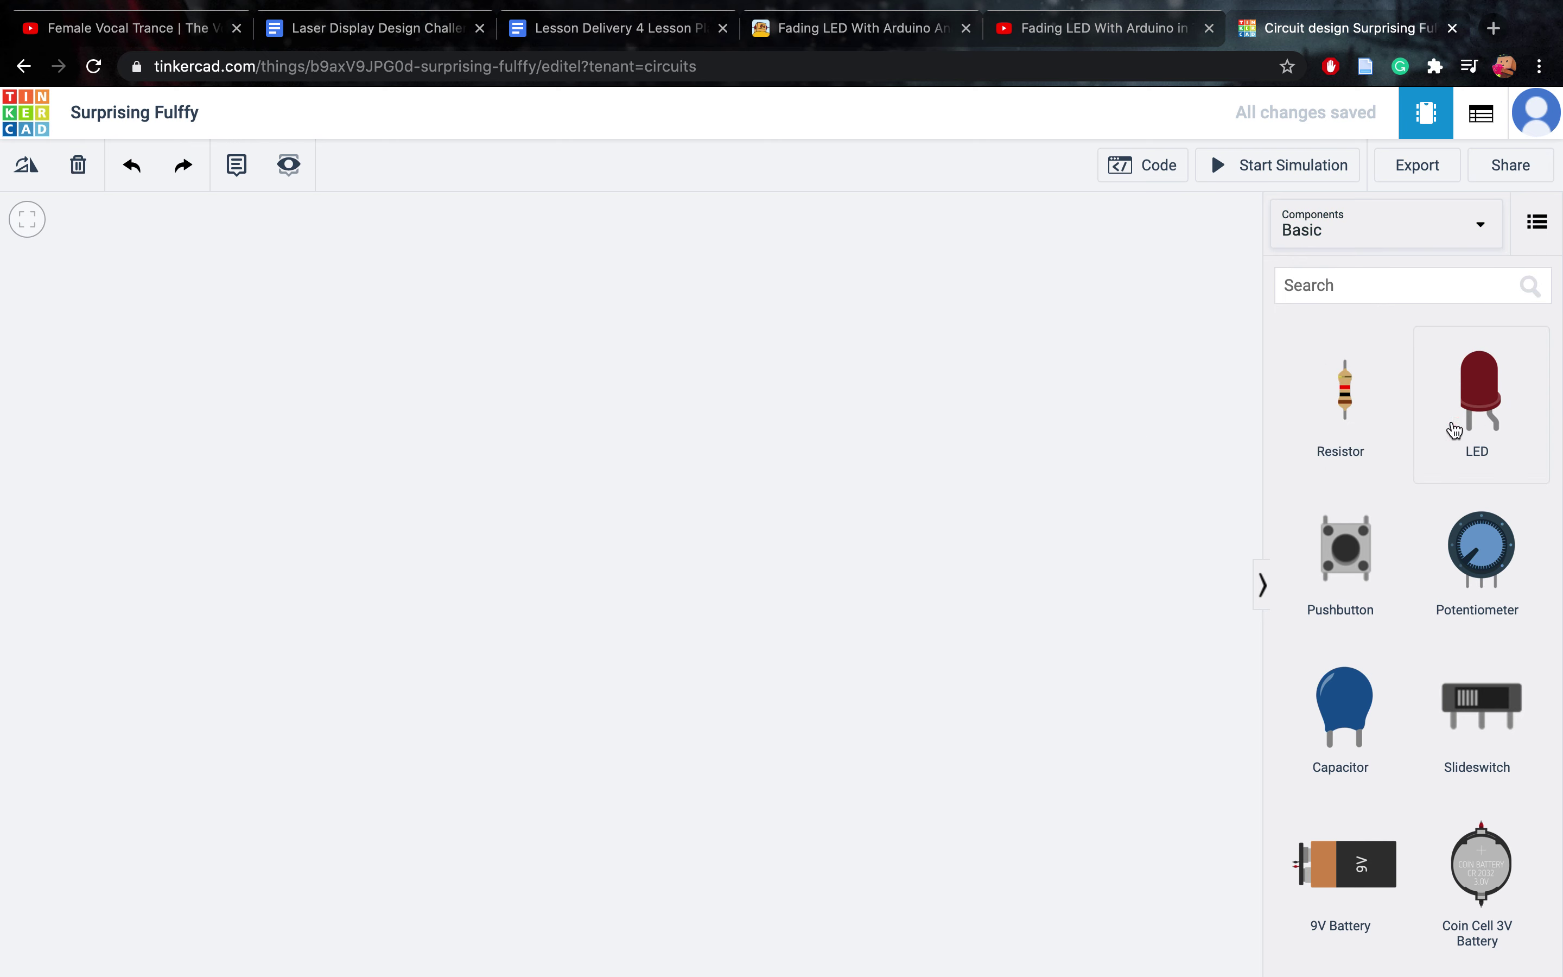
Place a resistor and a red LED in the upper middle of the empty workplane
{"action": "left_click", "coordinate": [1349, 410]}
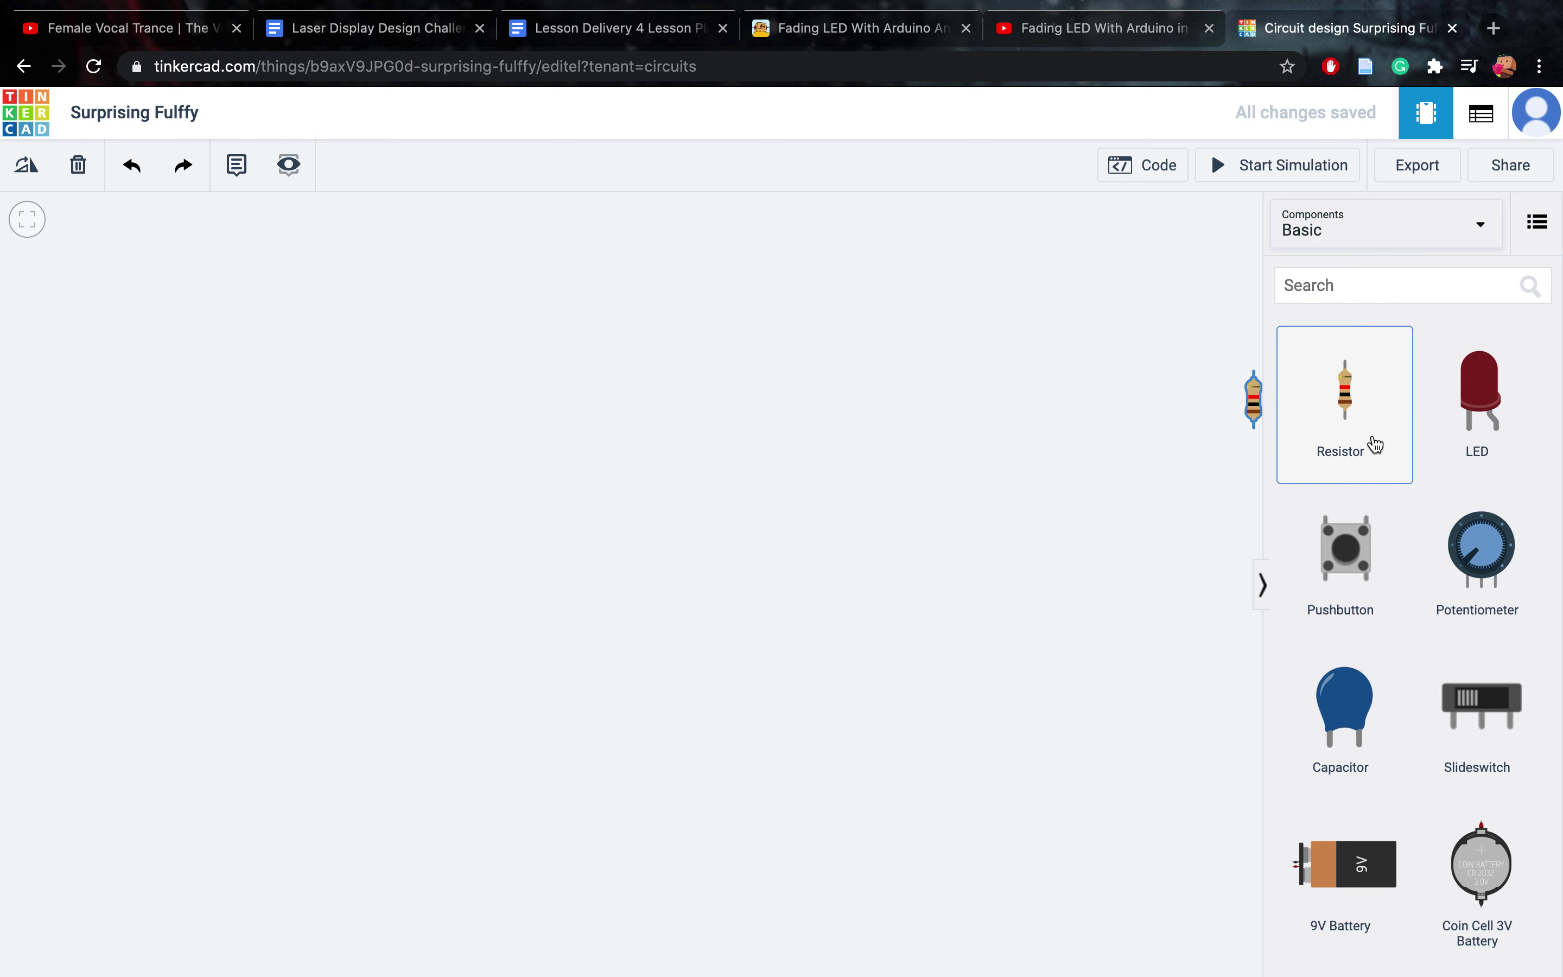
{"action": "left_click", "coordinate": [809, 420]}
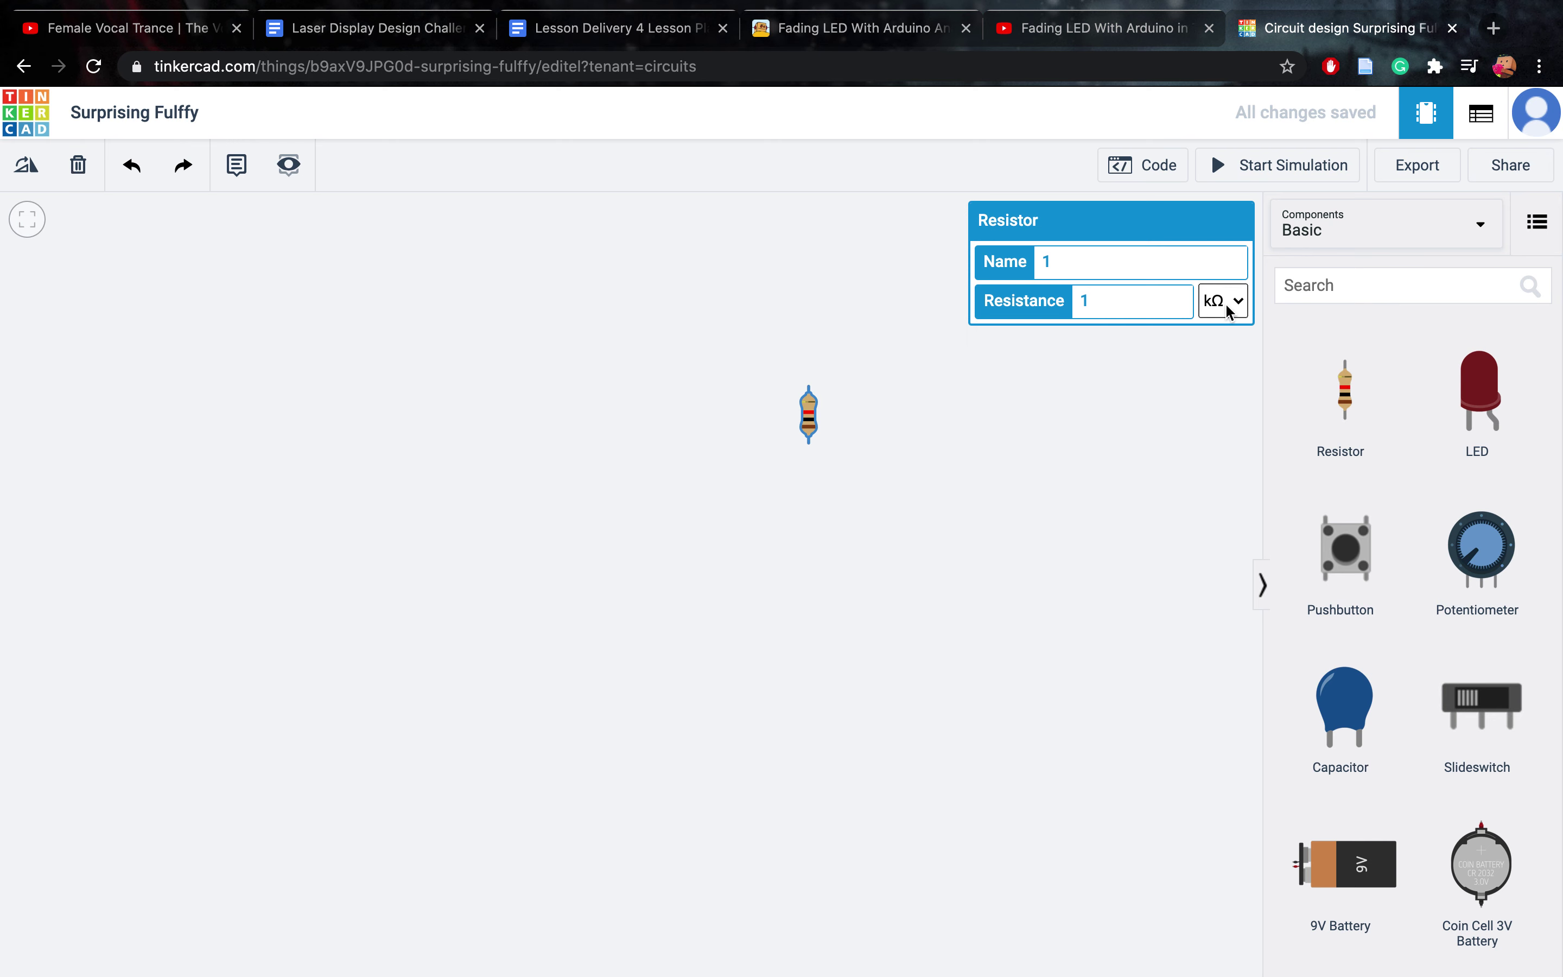
{"action": "left_click", "coordinate": [1106, 465]}
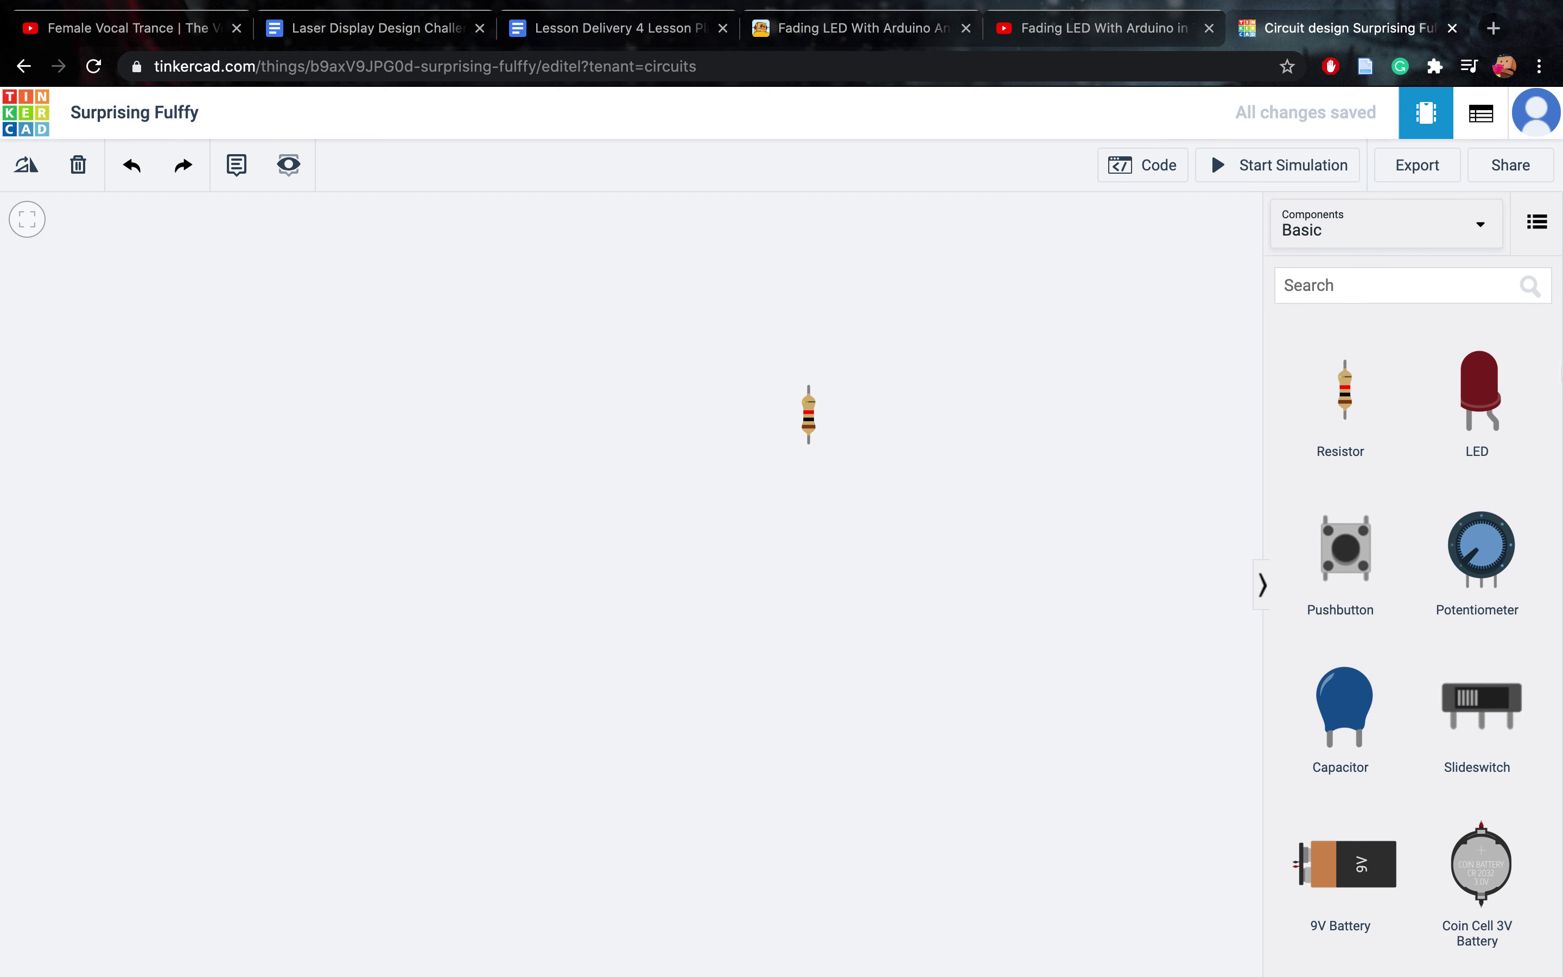
{"action": "left_click_drag", "start_coordinate": [1483, 397], "coordinate": [933, 378]}
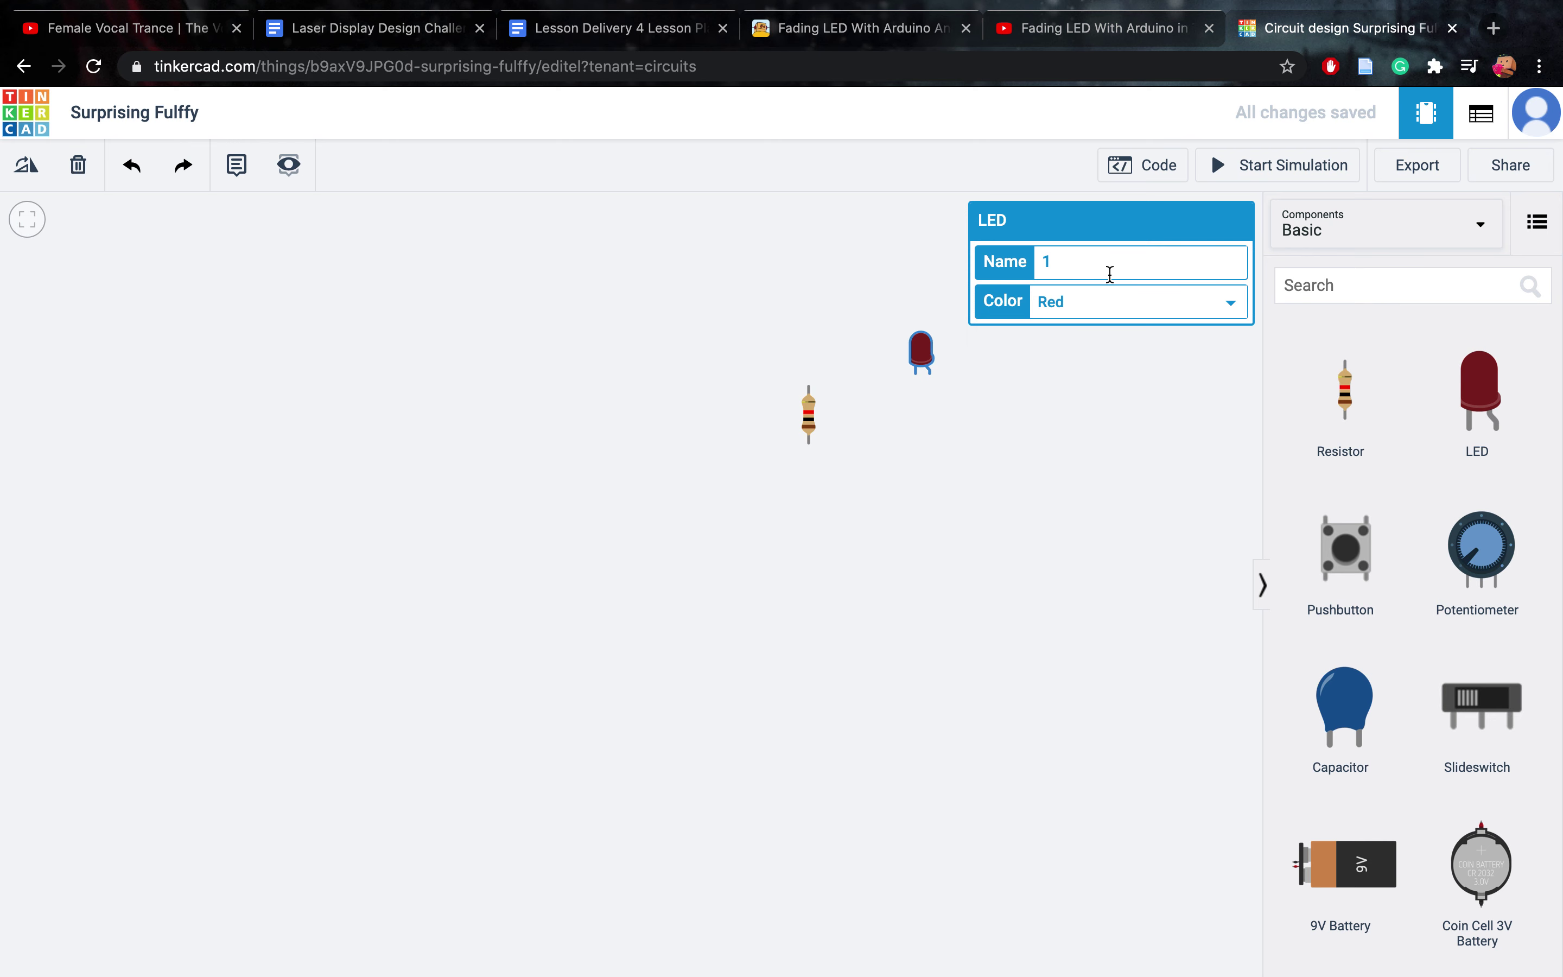
{"action": "left_click", "coordinate": [1117, 496]}
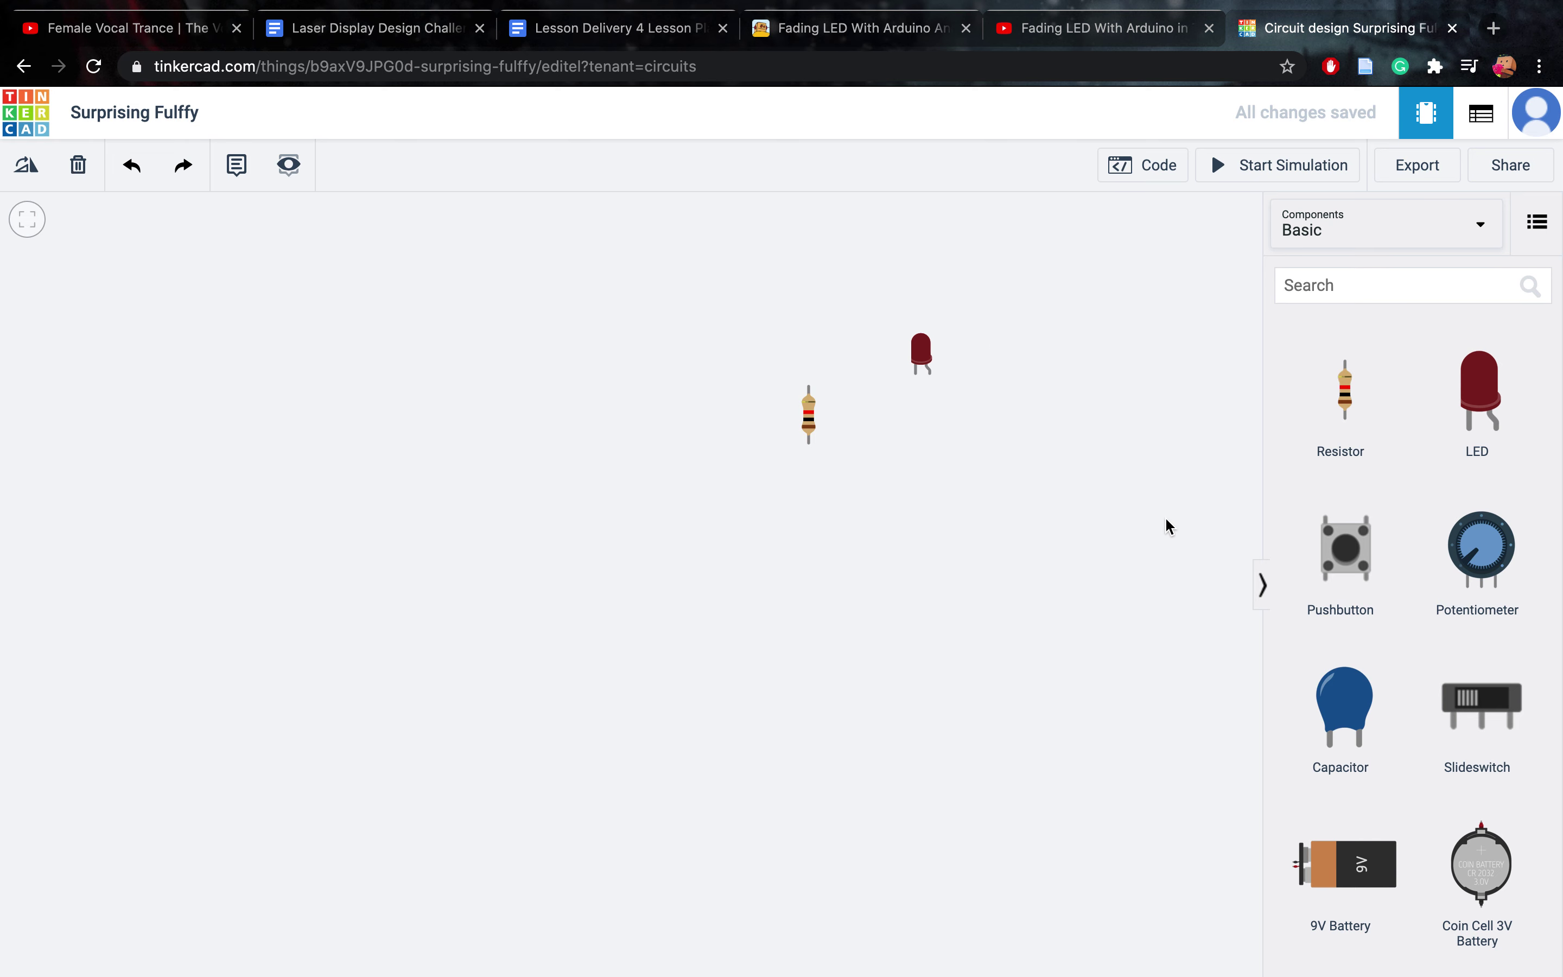
Place a small breadboard below the resistor and an Arduino Uno R3 above the breadboard
{"action": "scroll", "coordinate": [1427, 657], "scroll_direction": "down", "scroll_amount": 10}
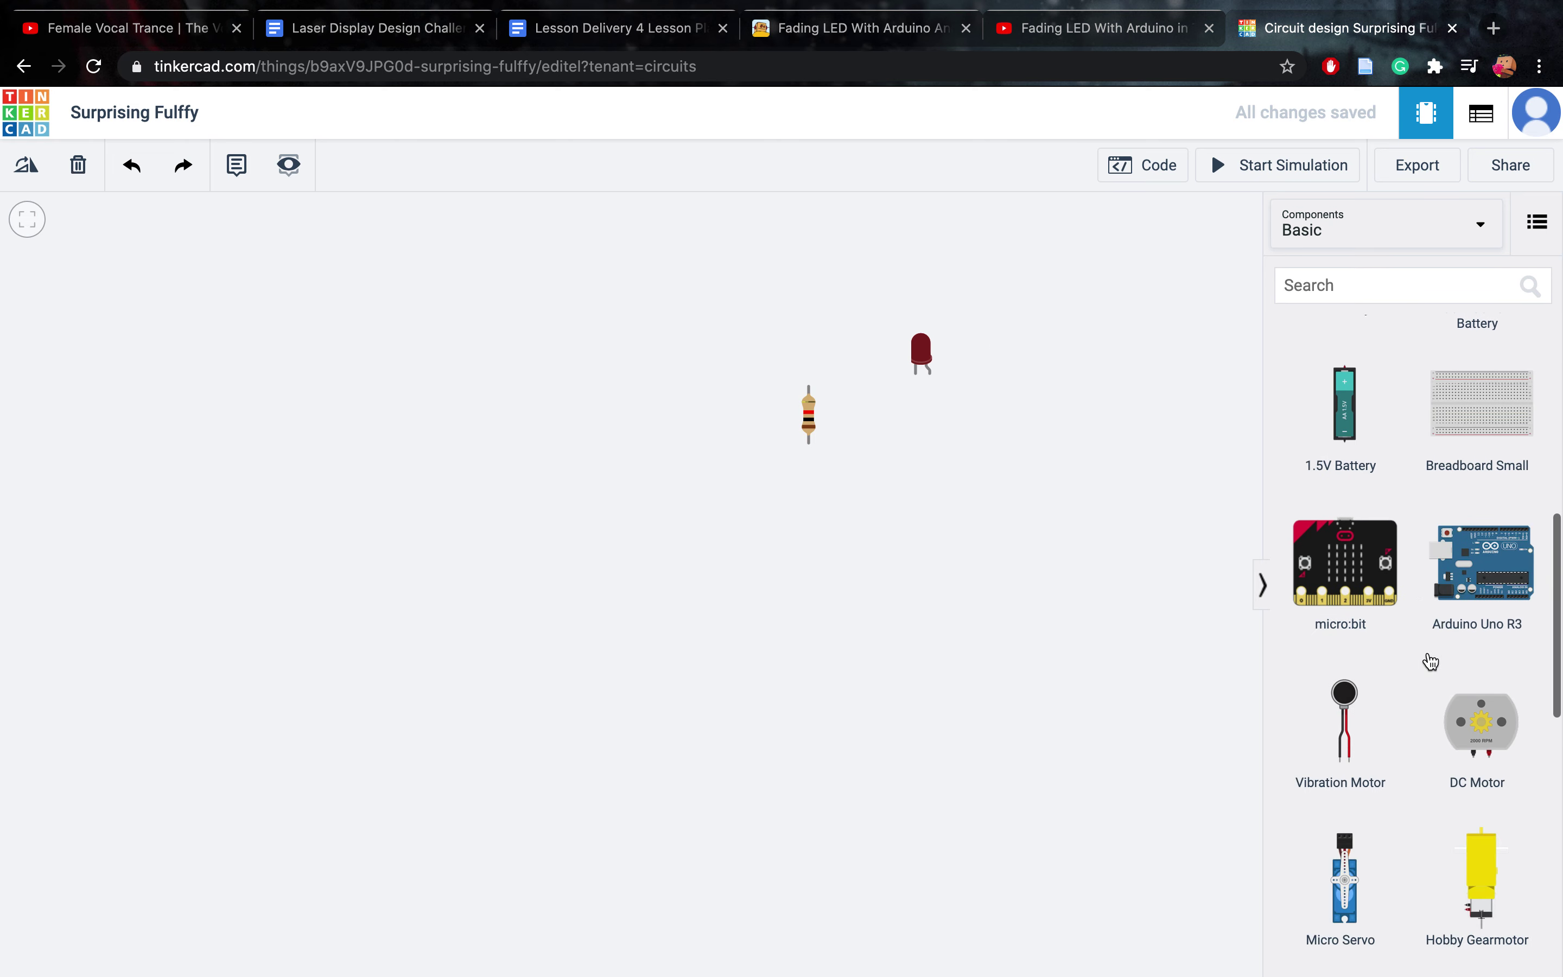
{"action": "scroll", "coordinate": [1430, 660], "scroll_direction": "up", "scroll_amount": 1}
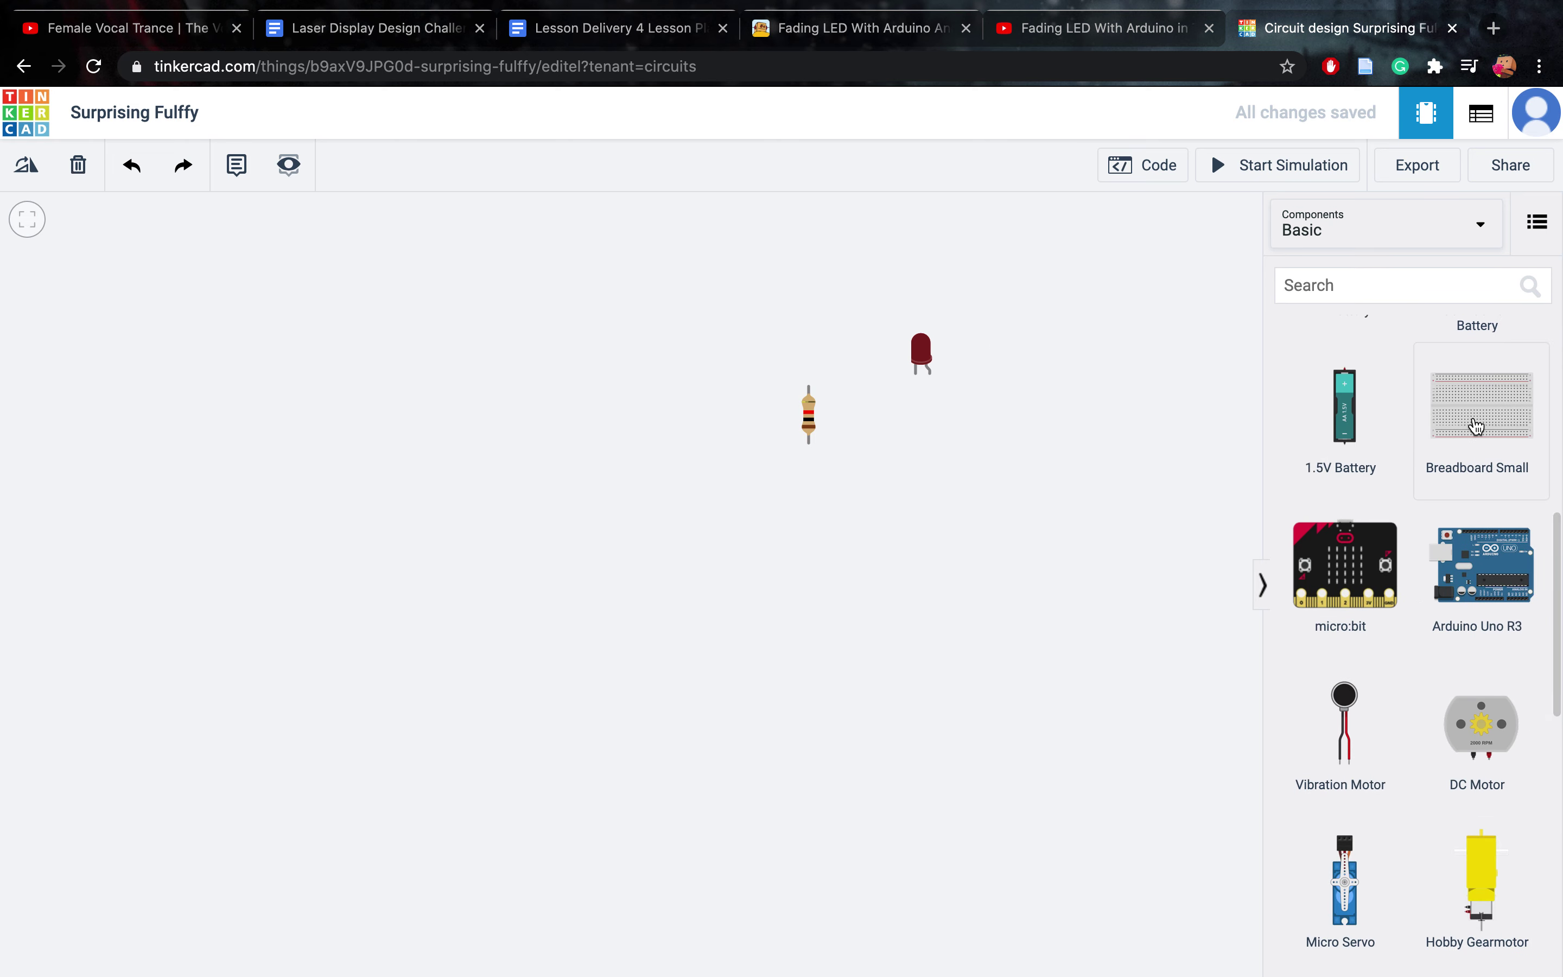
{"action": "left_click_drag", "start_coordinate": [764, 704], "coordinate": [713, 686]}
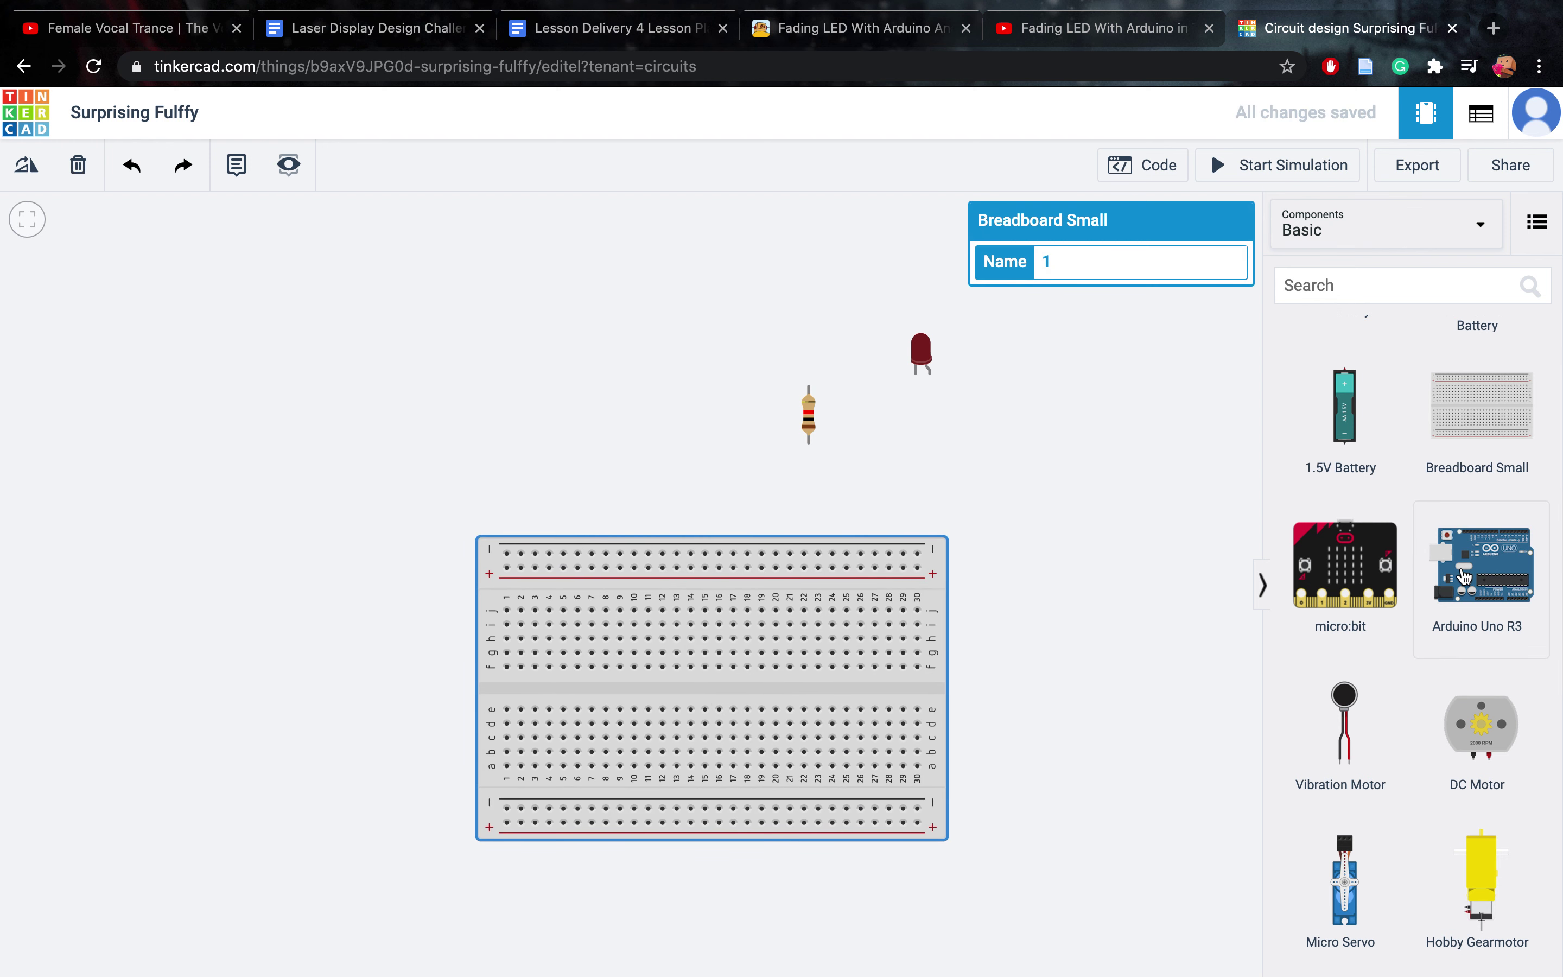
{"action": "left_click_drag", "start_coordinate": [1511, 573], "coordinate": [510, 368]}
{"action": "left_click", "coordinate": [1060, 506]}
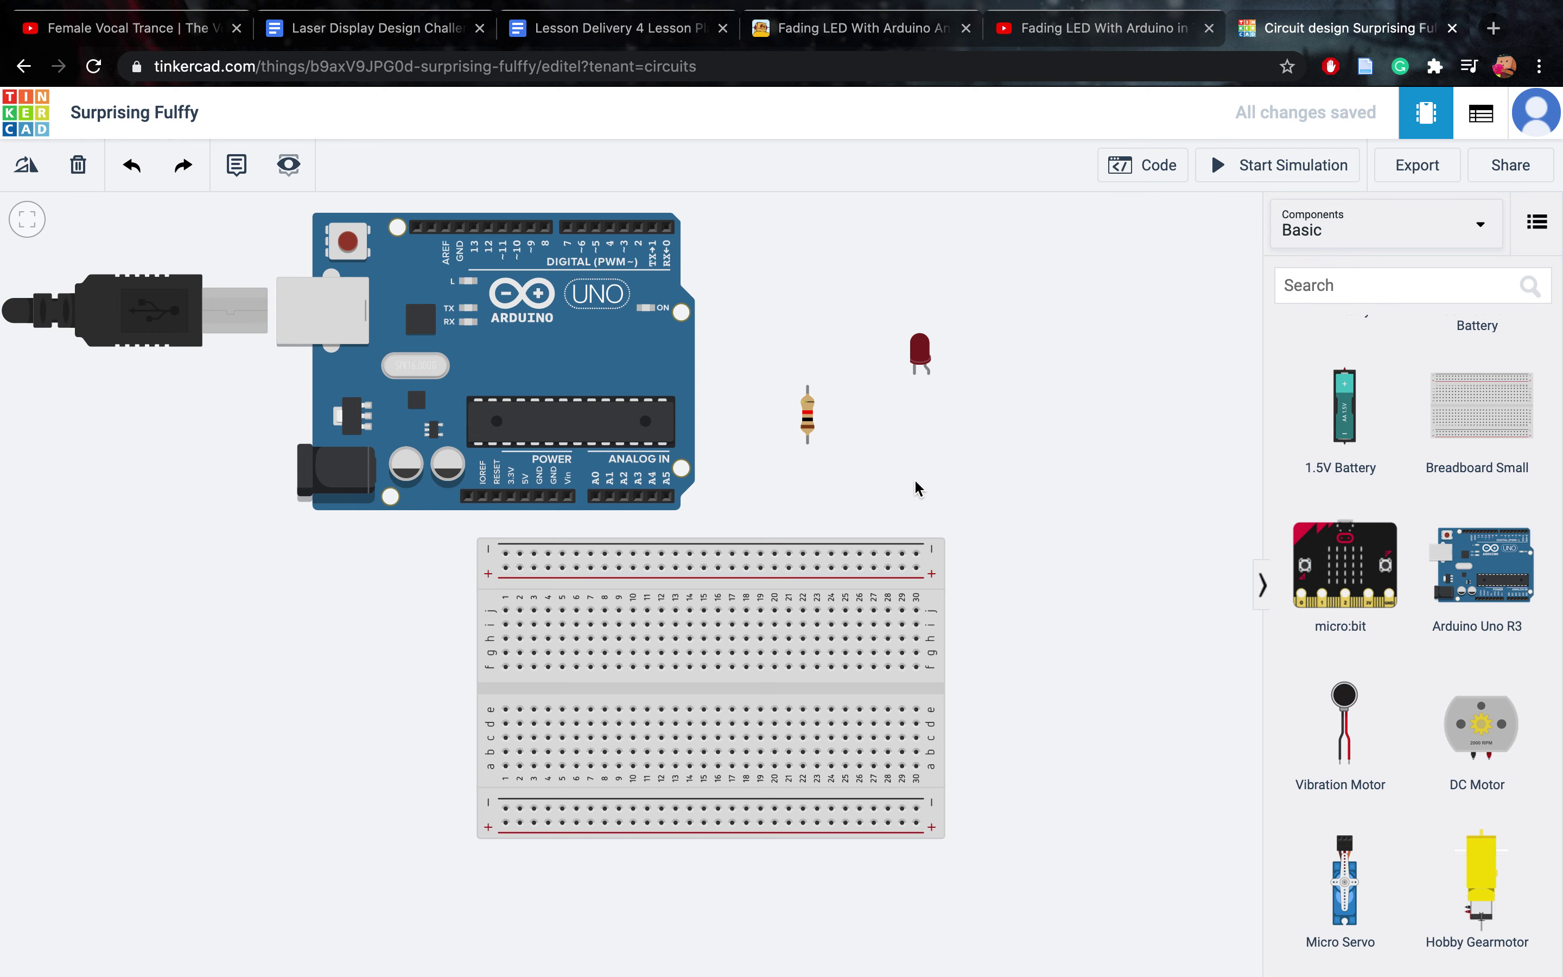
Plug the resistor between the upper positive rail and breadboard column 18, and the LED into columns 18 and 19
{"action": "left_click", "coordinate": [808, 432]}
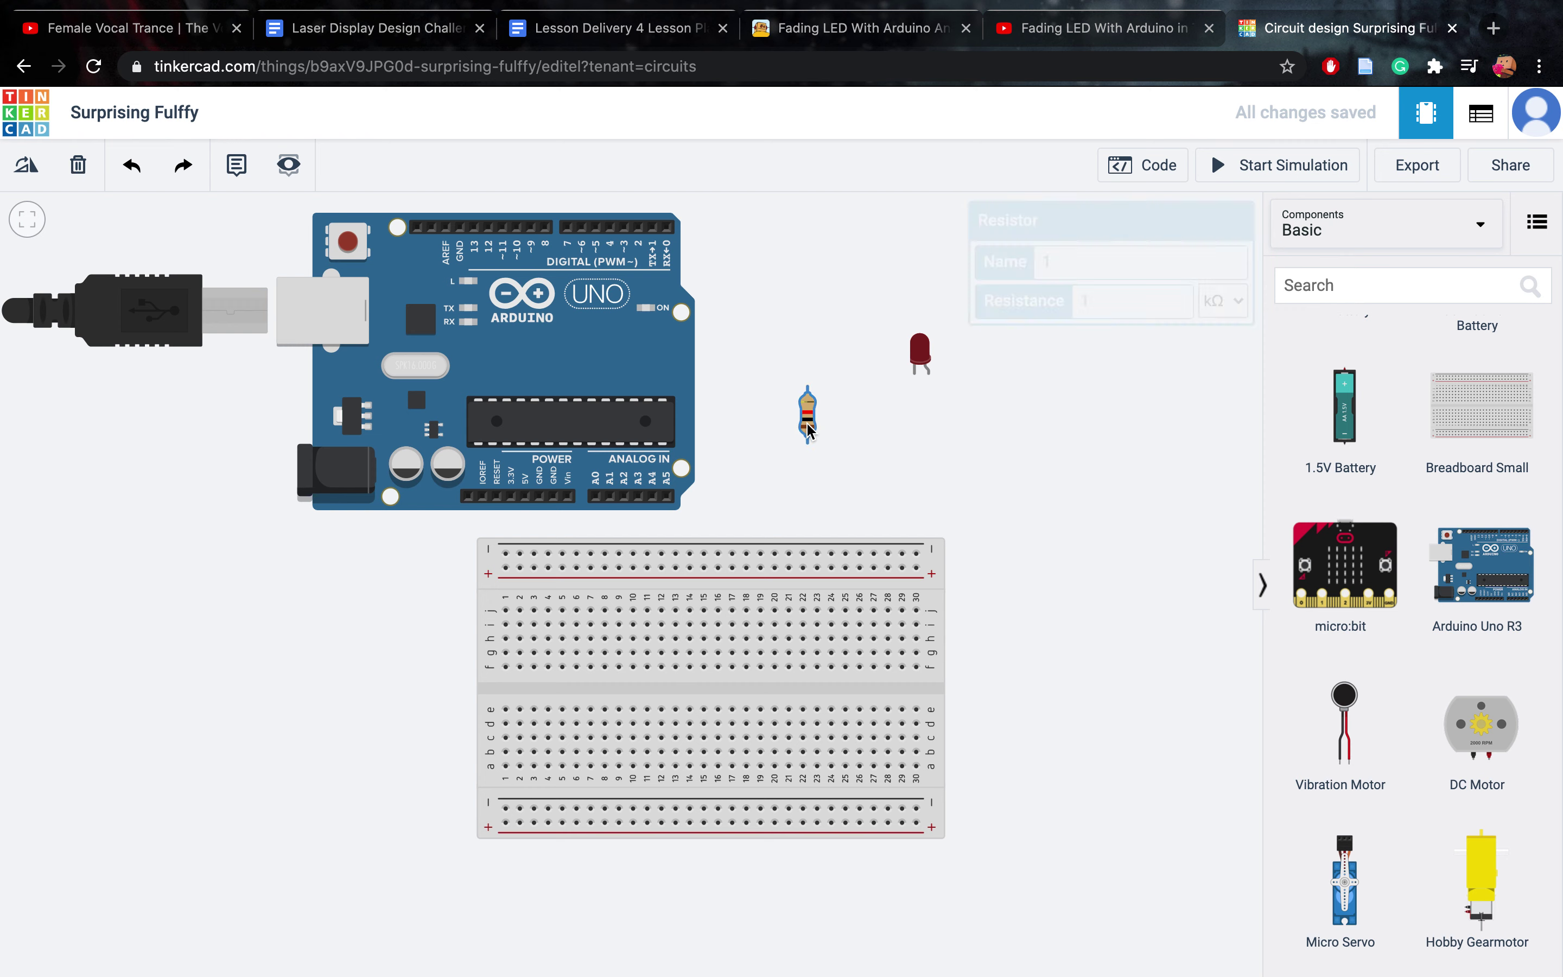
{"action": "left_click_drag", "start_coordinate": [808, 431], "coordinate": [755, 610]}
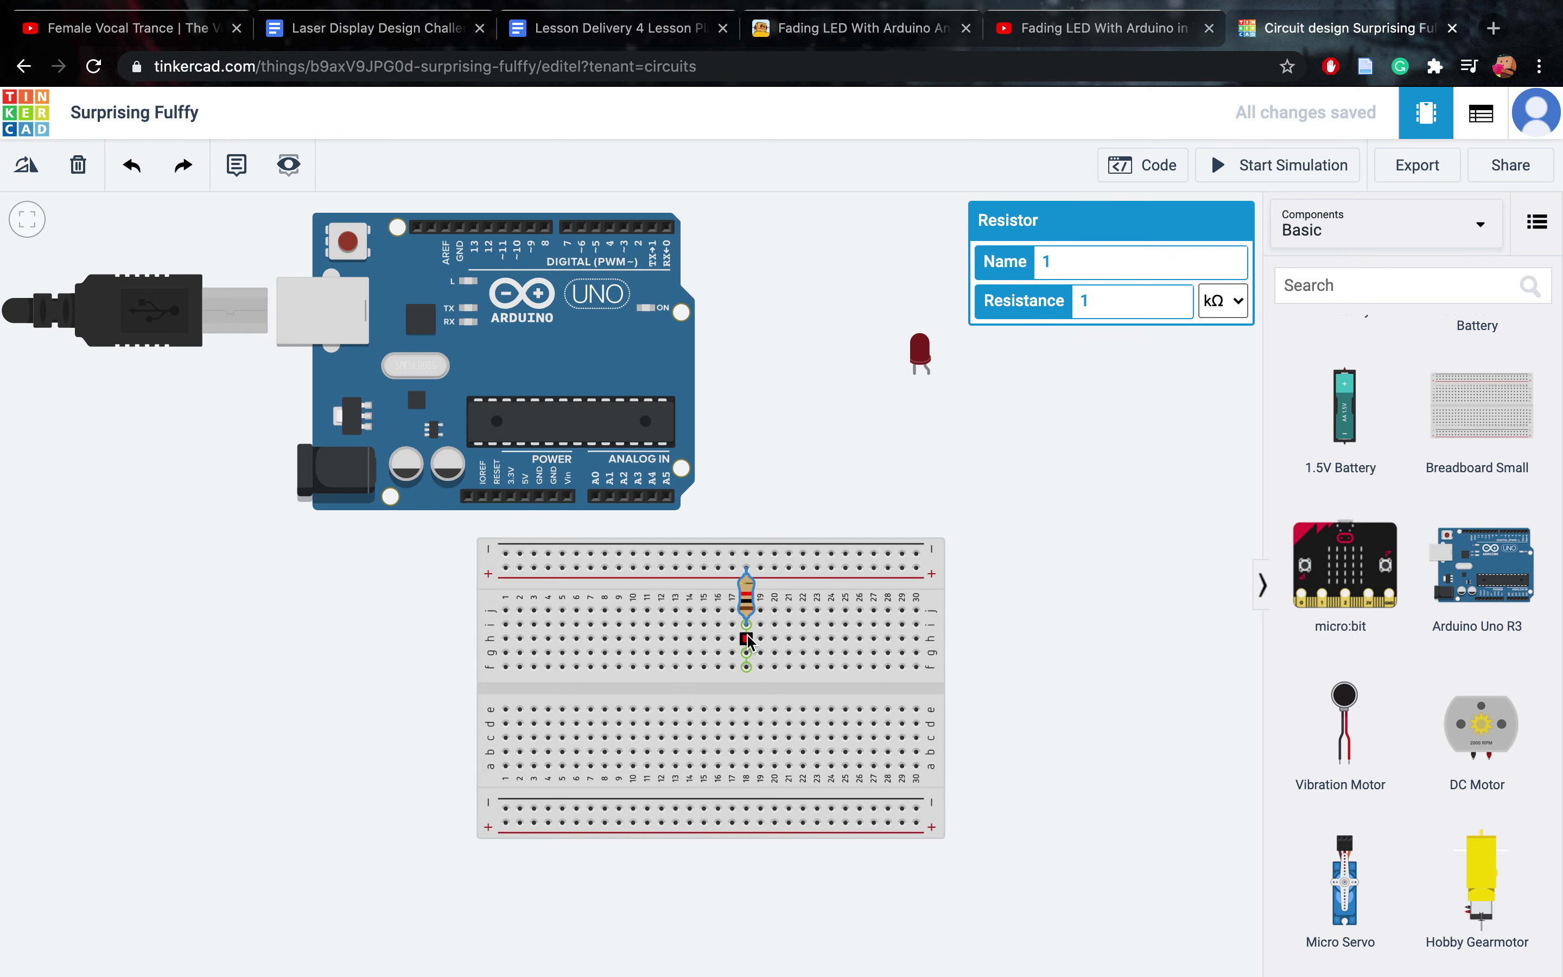
{"action": "left_click", "coordinate": [925, 359]}
{"action": "left_click_drag", "start_coordinate": [925, 359], "coordinate": [758, 630]}
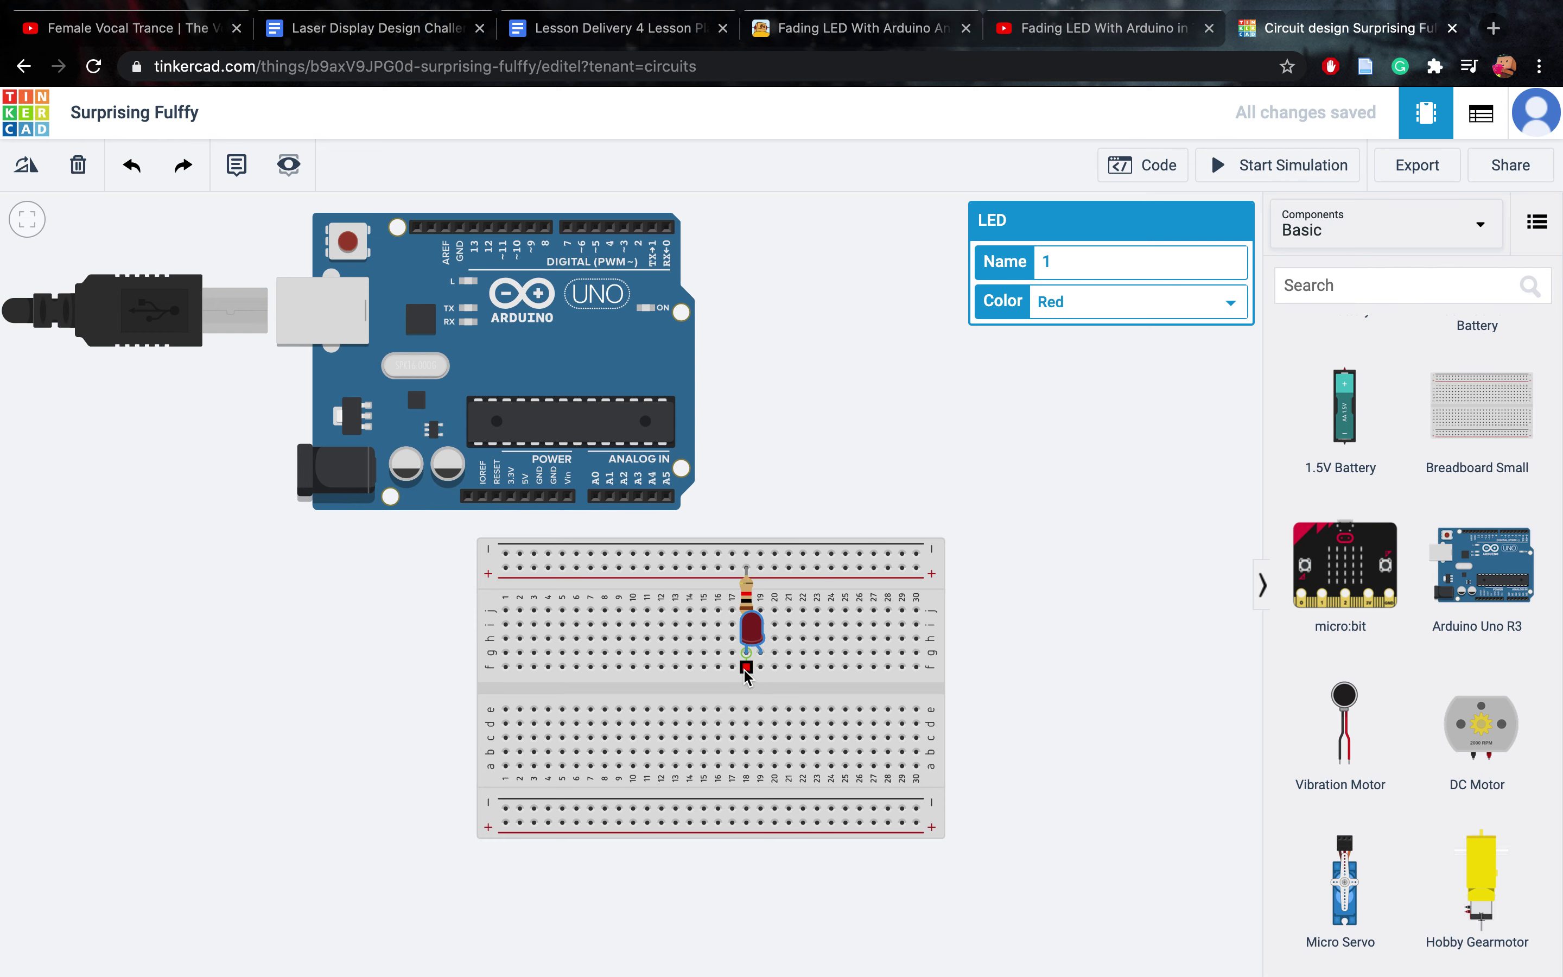
{"action": "left_click", "coordinate": [847, 404]}
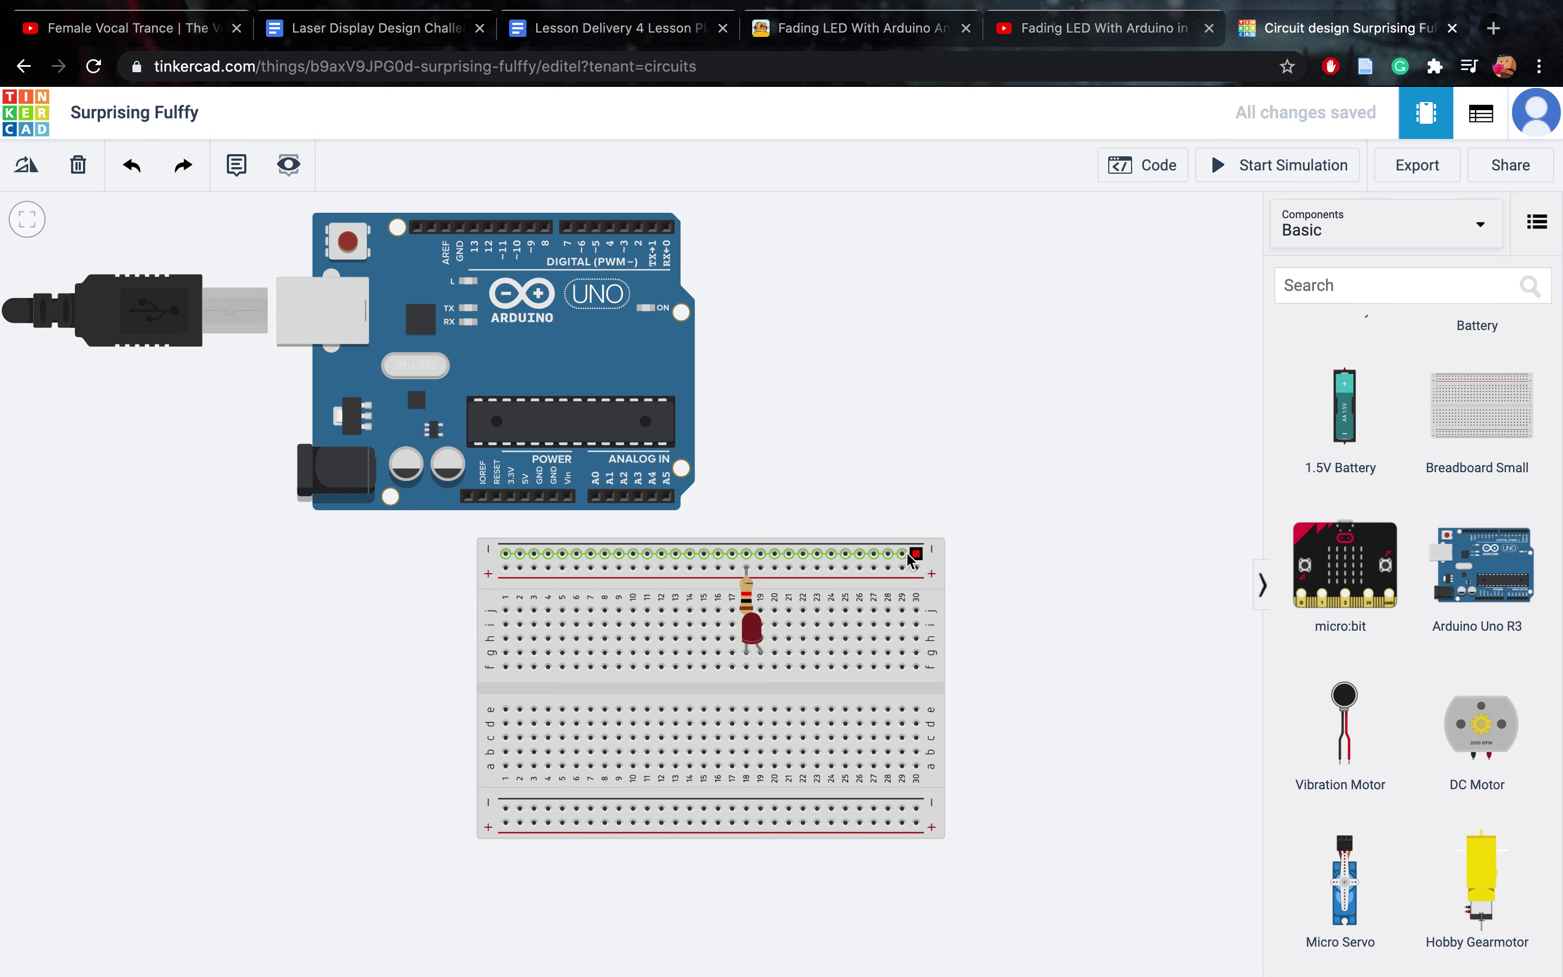
Wire the Arduino's GND pin to the column 30 end of the breadboard's upper negative rail and color the wire turquoise
{"action": "left_click", "coordinate": [540, 501]}
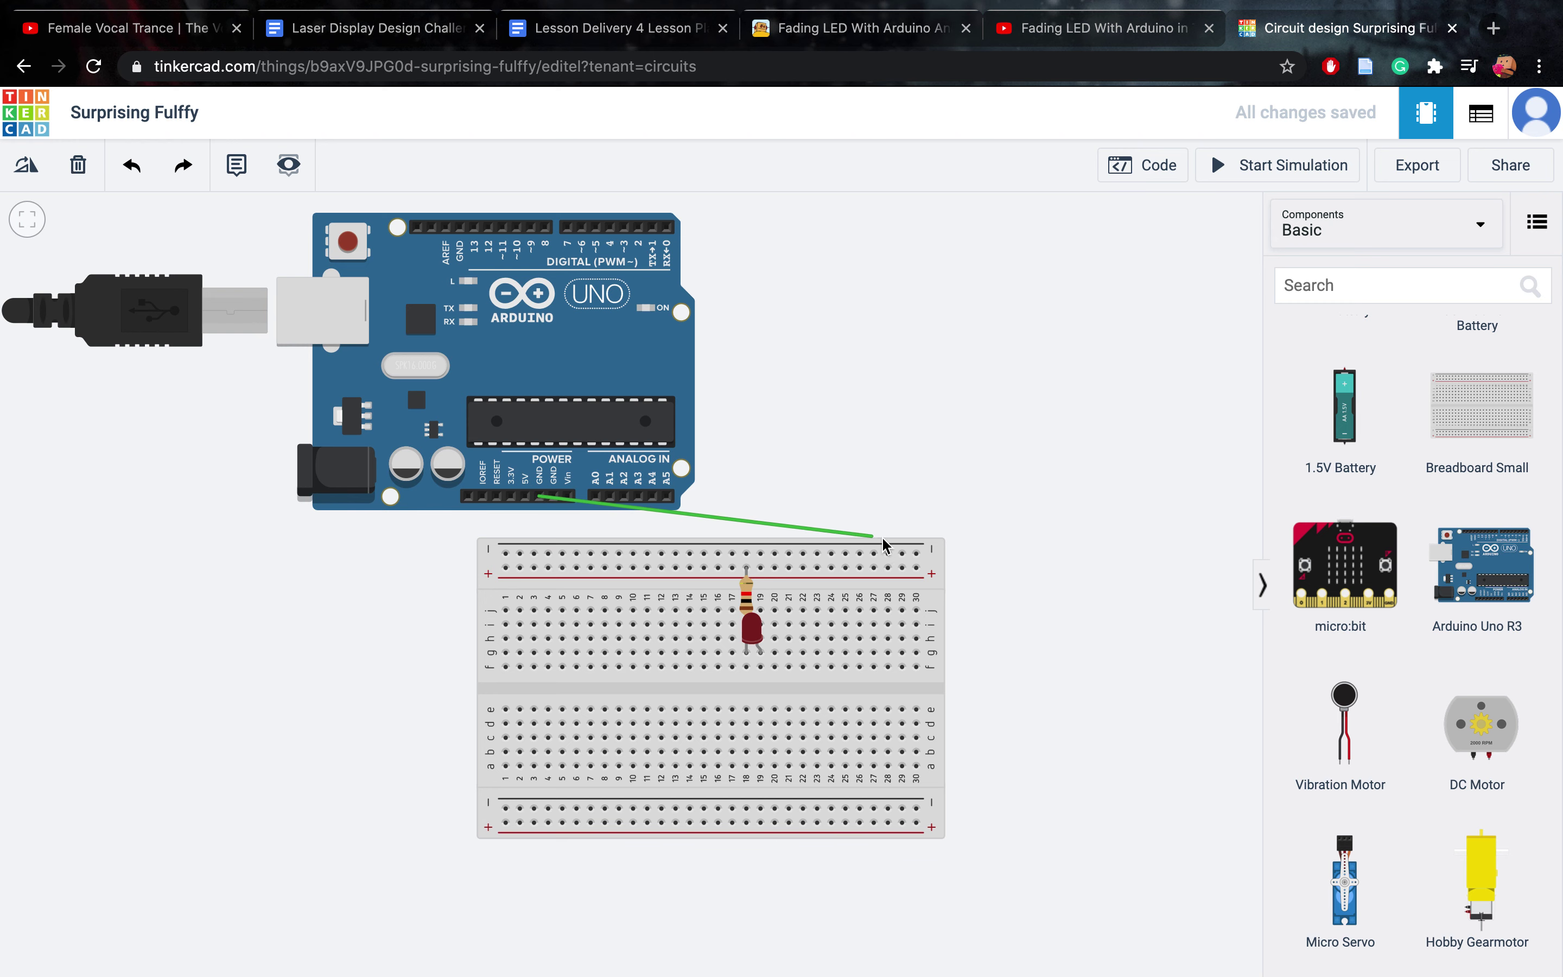
{"action": "left_click", "coordinate": [918, 546]}
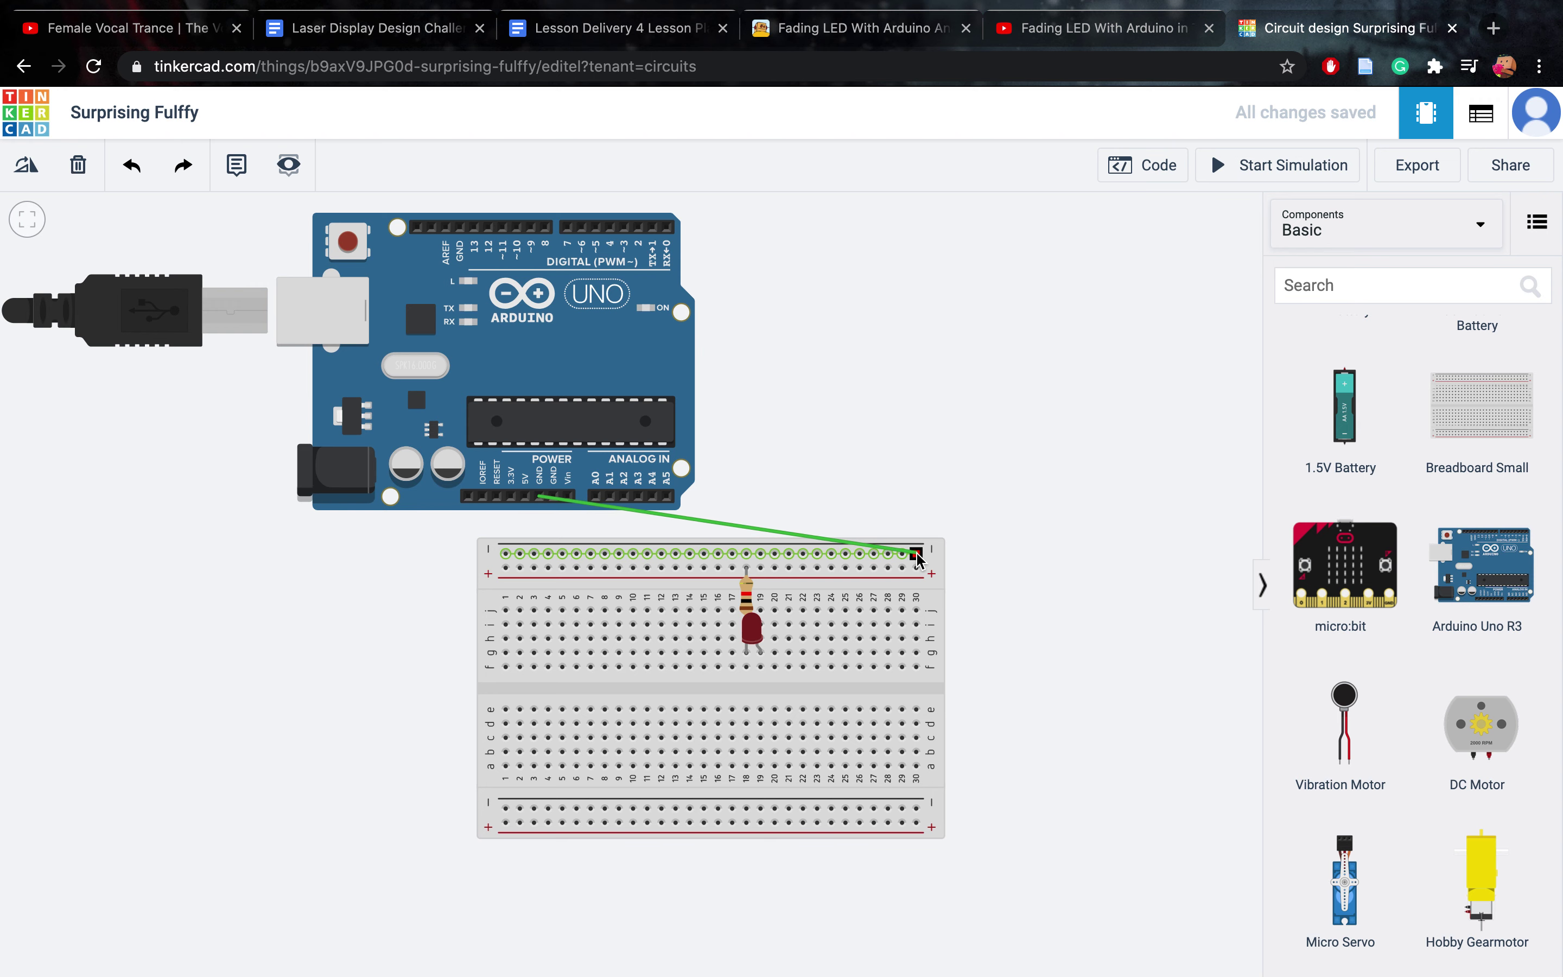
{"action": "left_click", "coordinate": [917, 554]}
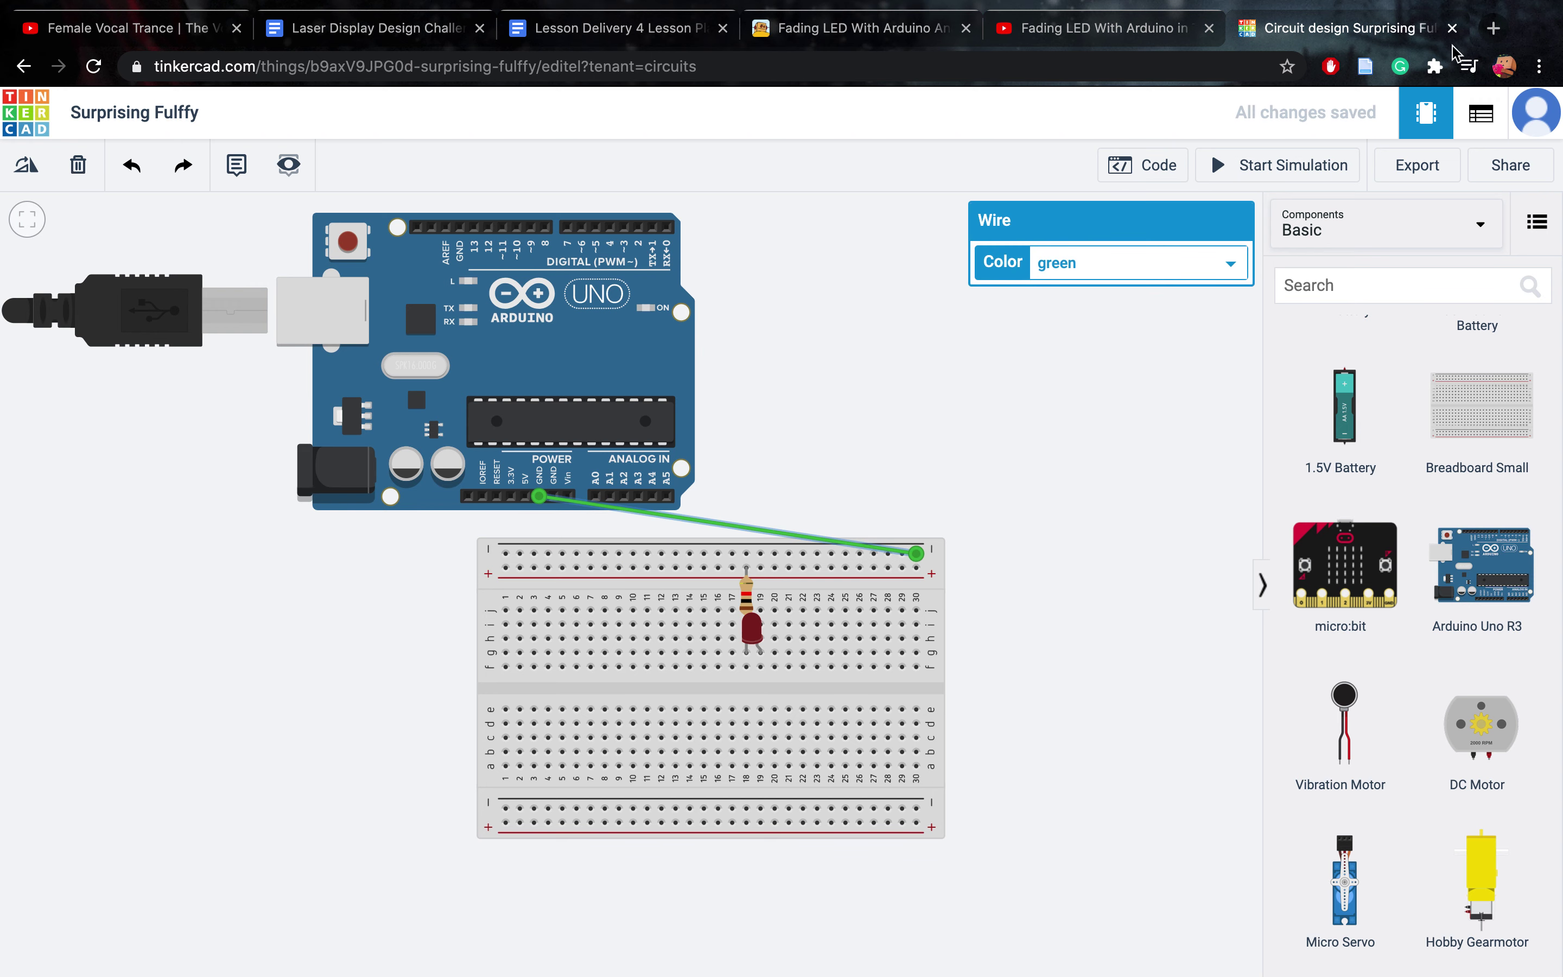
{"action": "left_click", "coordinate": [1237, 265]}
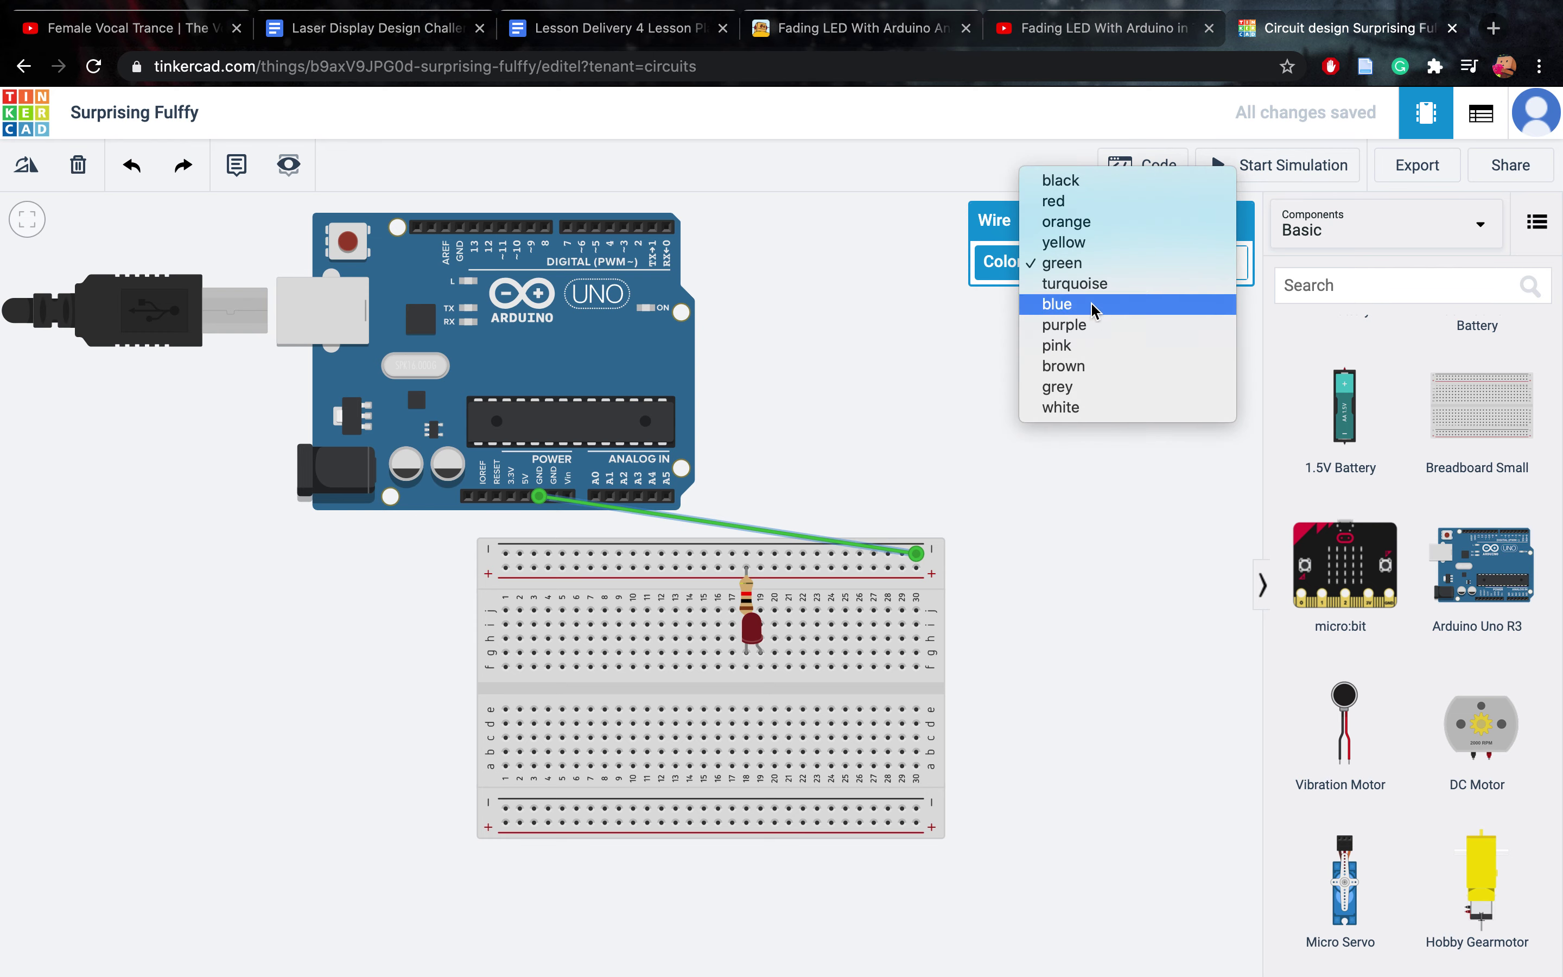
{"action": "left_click", "coordinate": [1094, 221]}
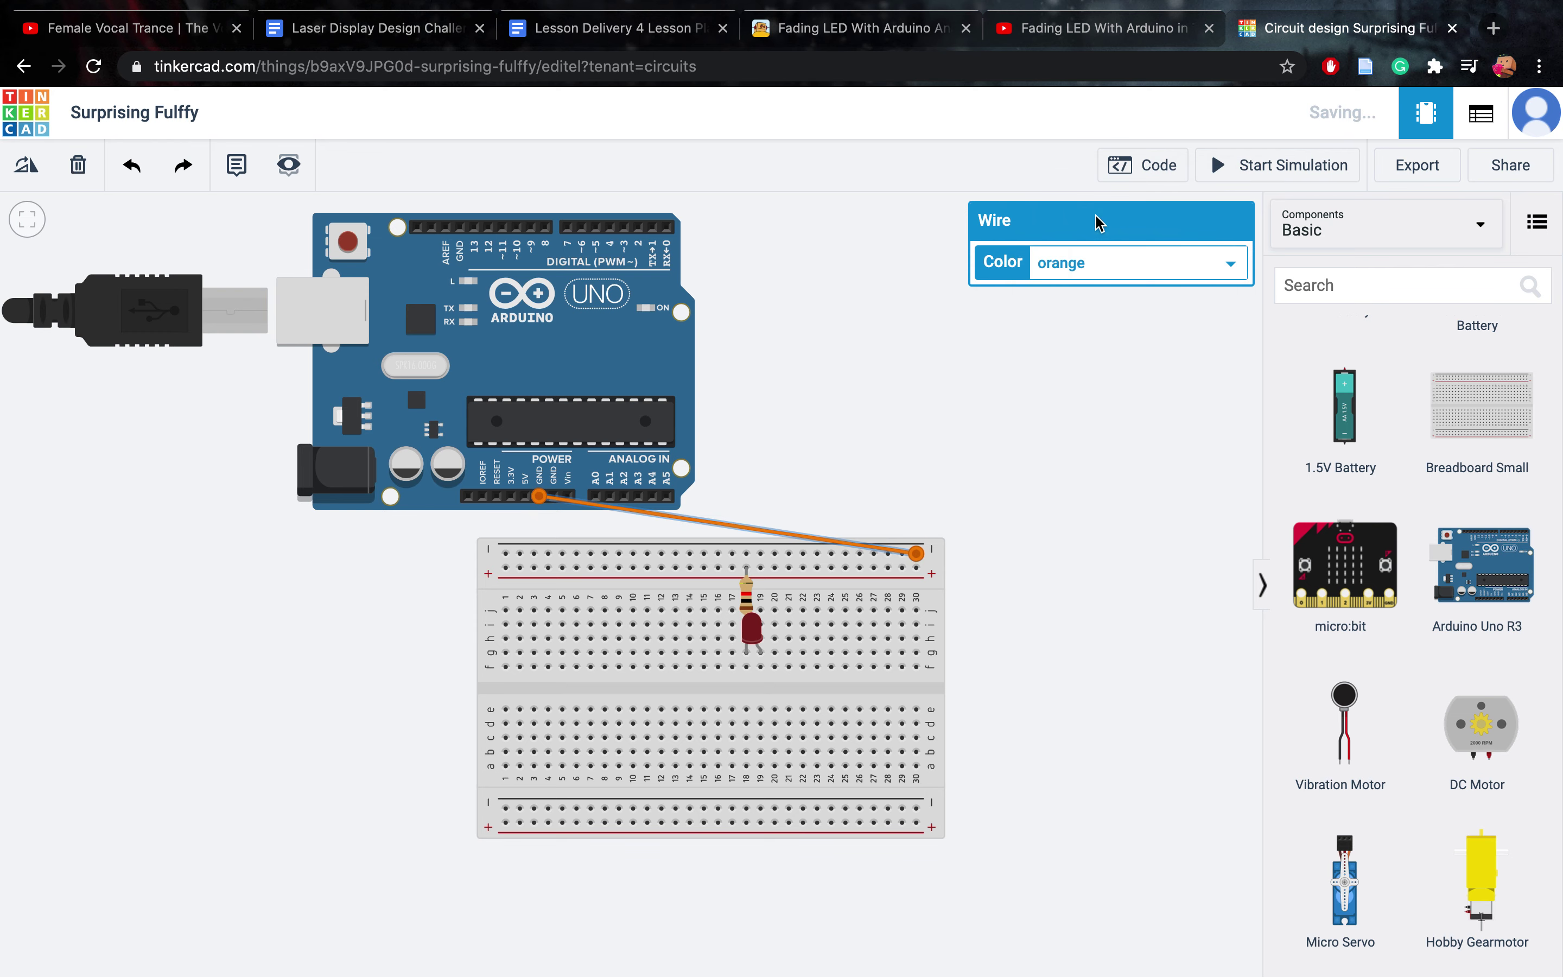
{"action": "left_click", "coordinate": [1230, 264]}
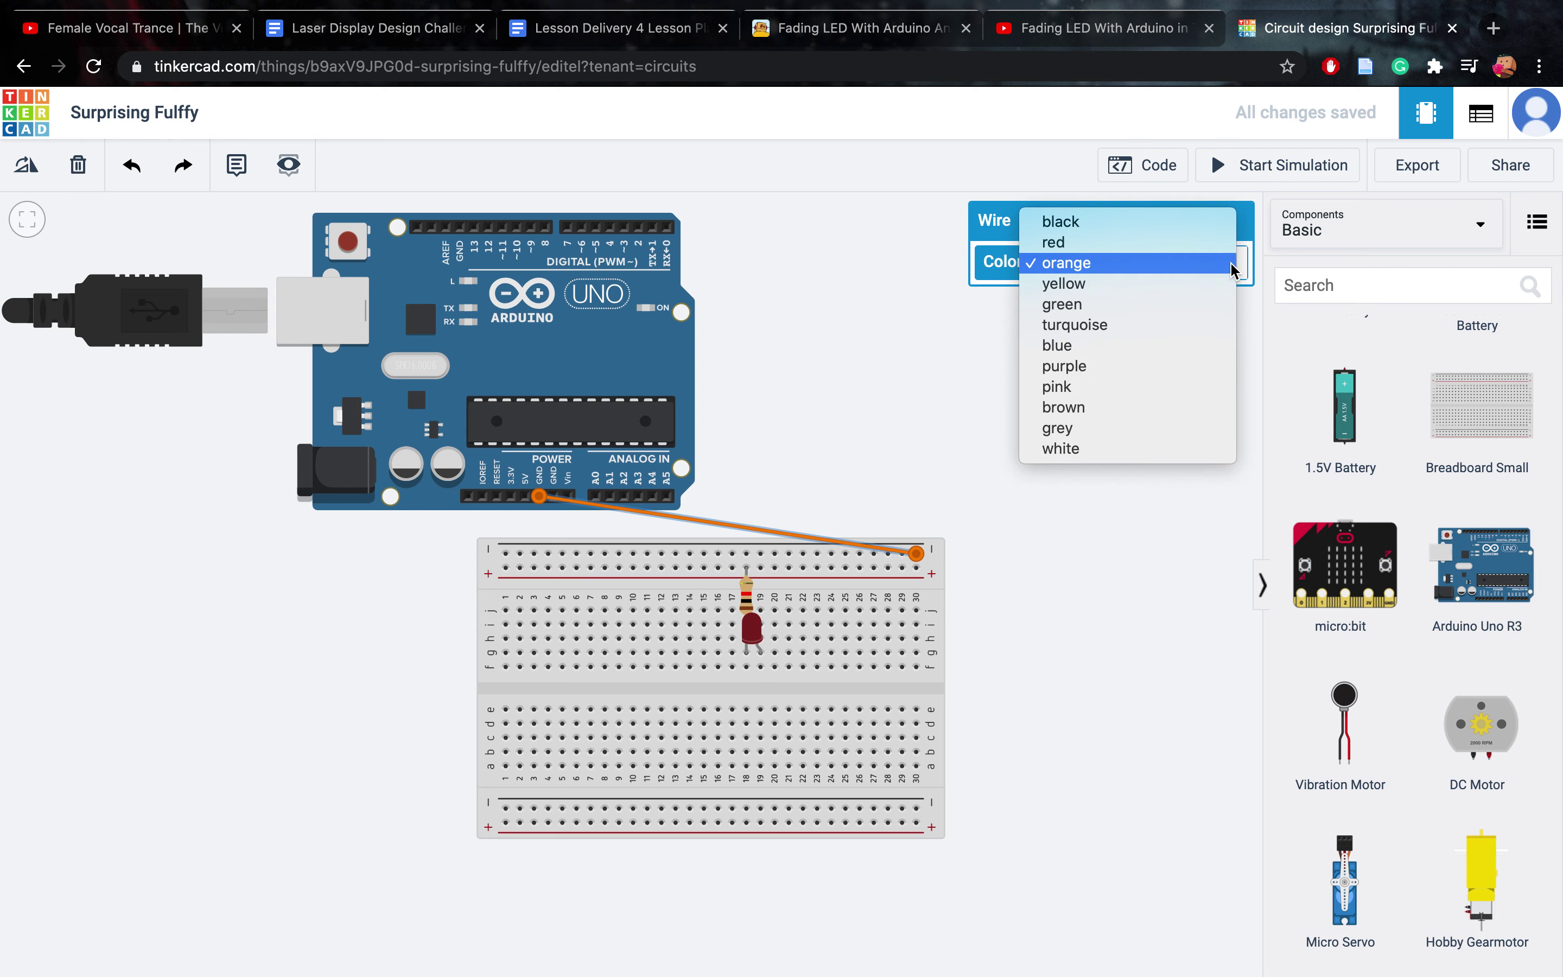
{"action": "left_click", "coordinate": [1152, 327]}
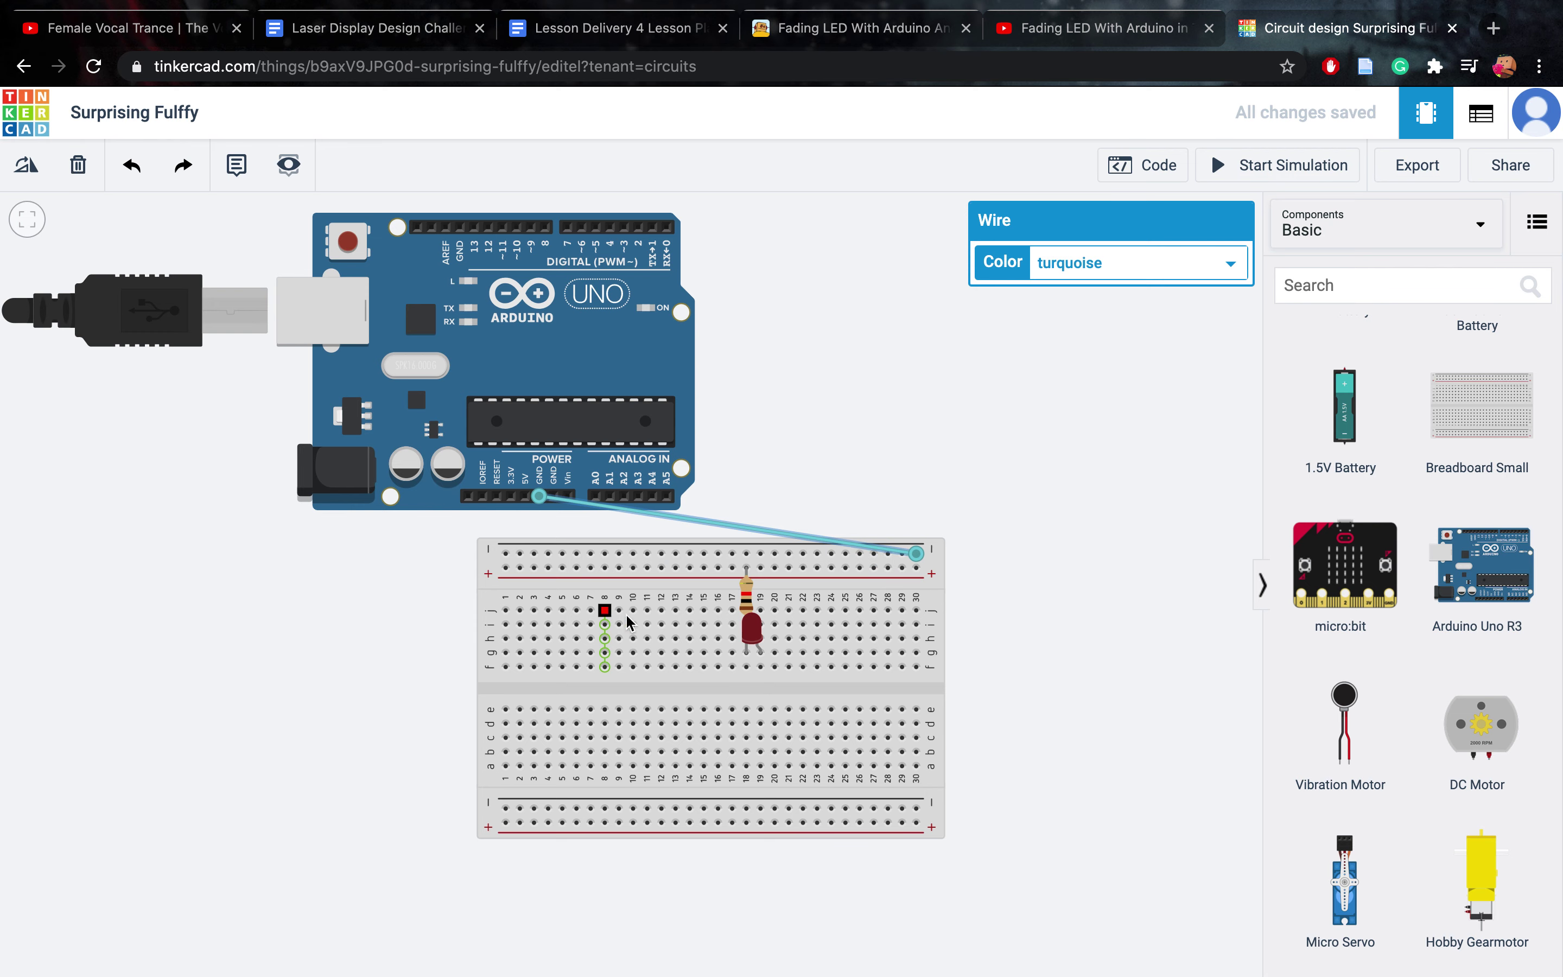
Wire breadboard hole j19, in the LED's column, to the Arduino's digital pin 6
{"action": "left_click", "coordinate": [760, 608]}
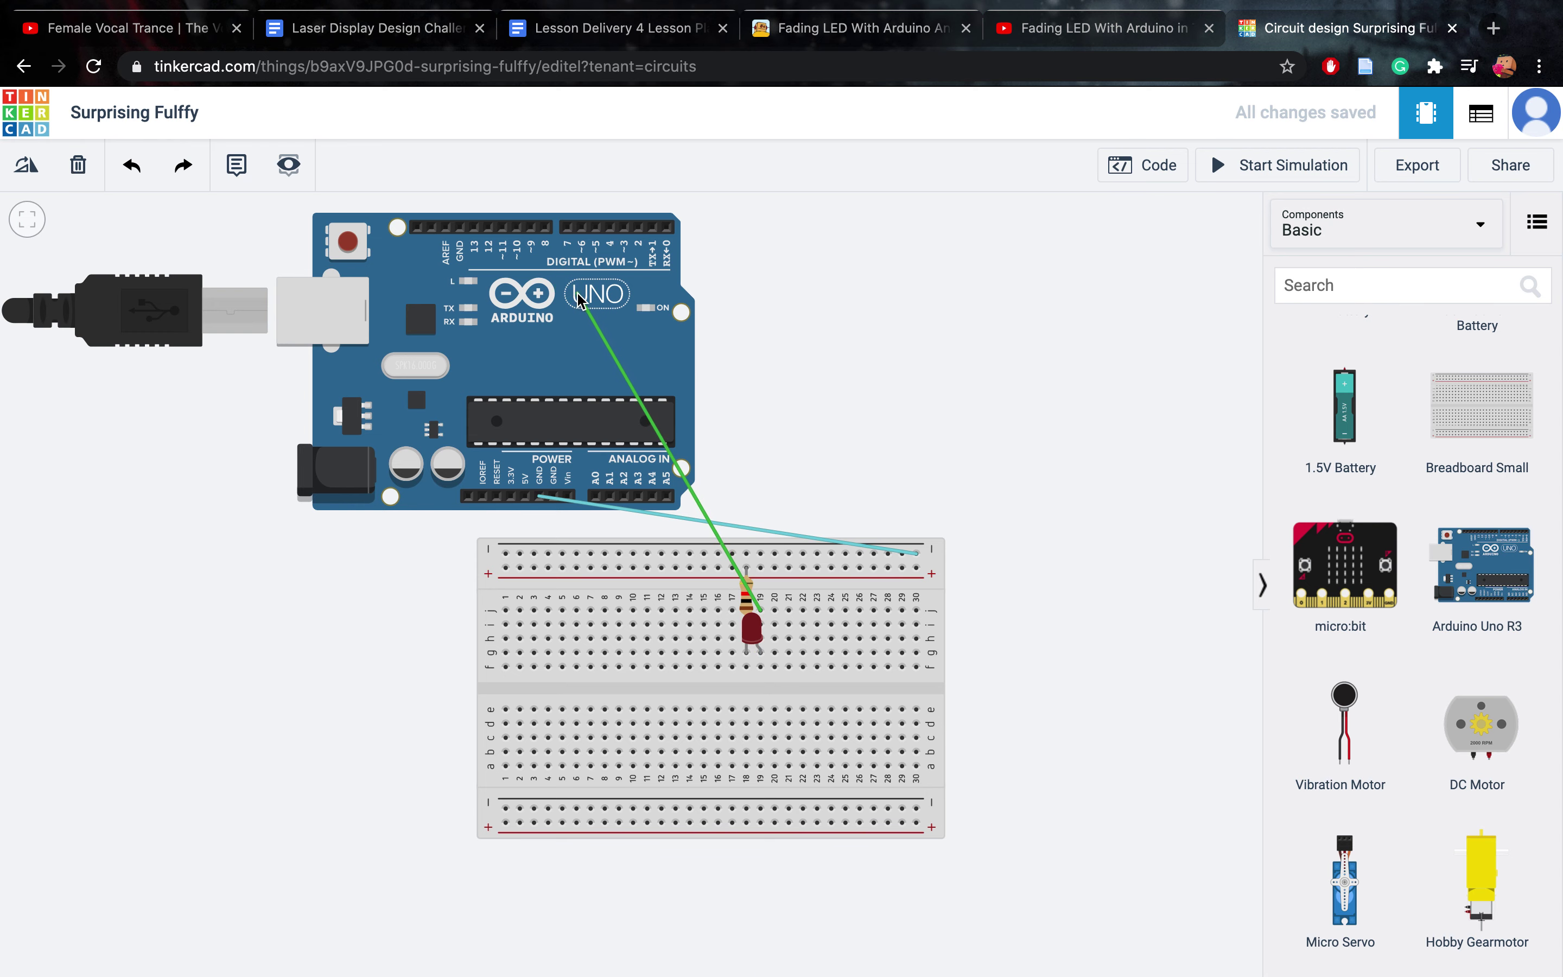
{"action": "left_click", "coordinate": [583, 227]}
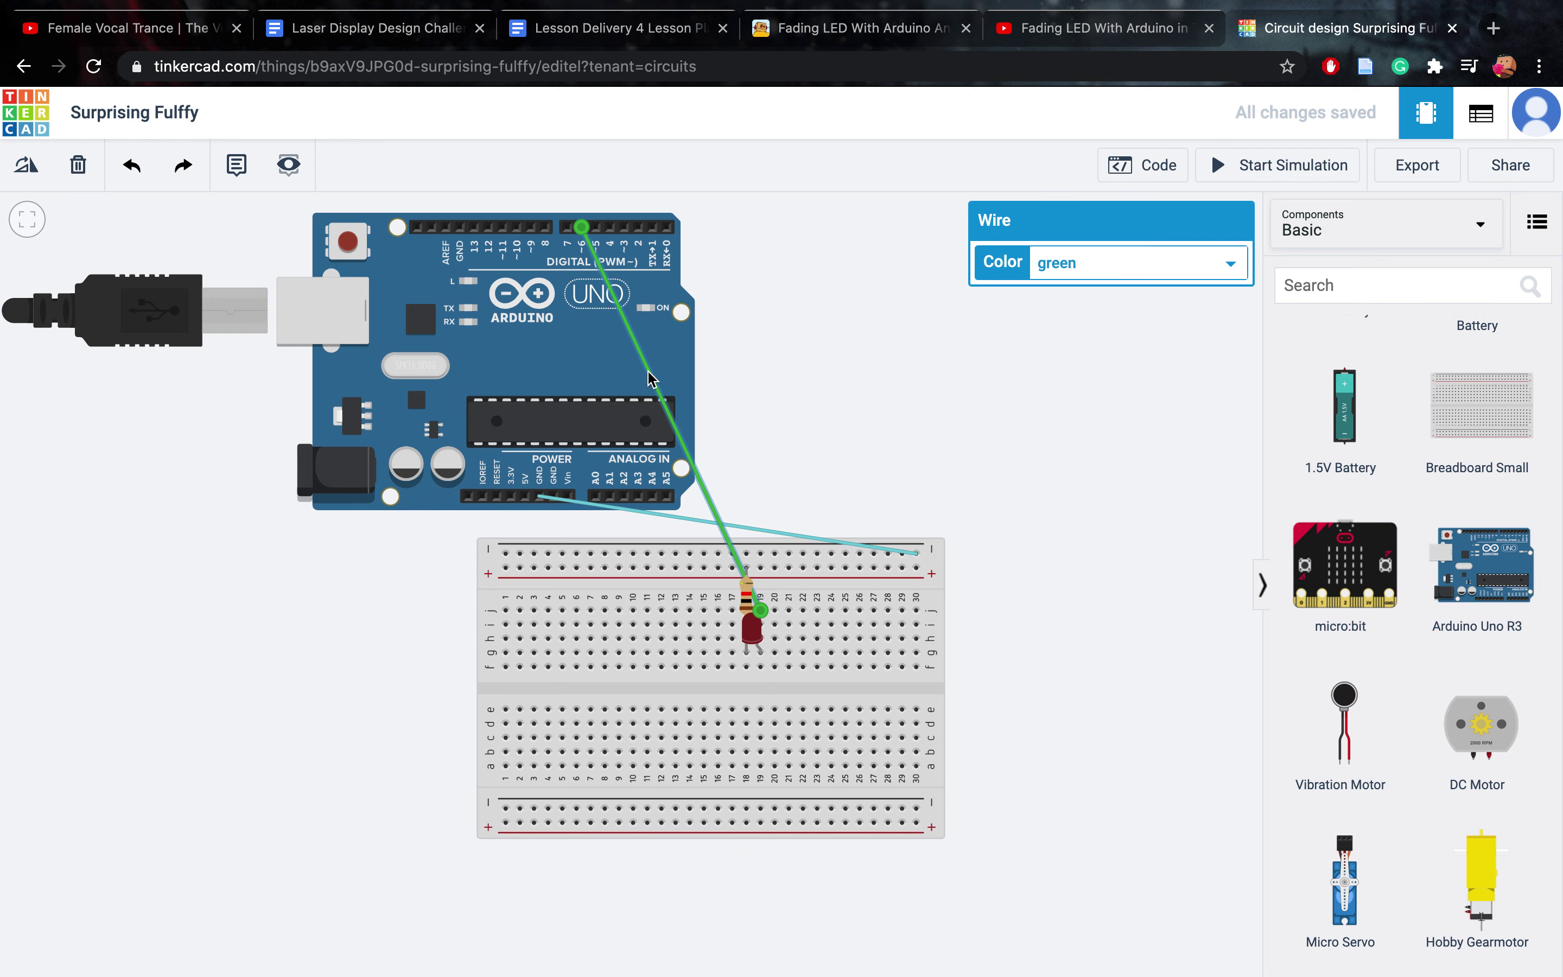
Delete the green pin 6 wire and the turquoise ground wire
{"action": "left_click", "coordinate": [80, 169]}
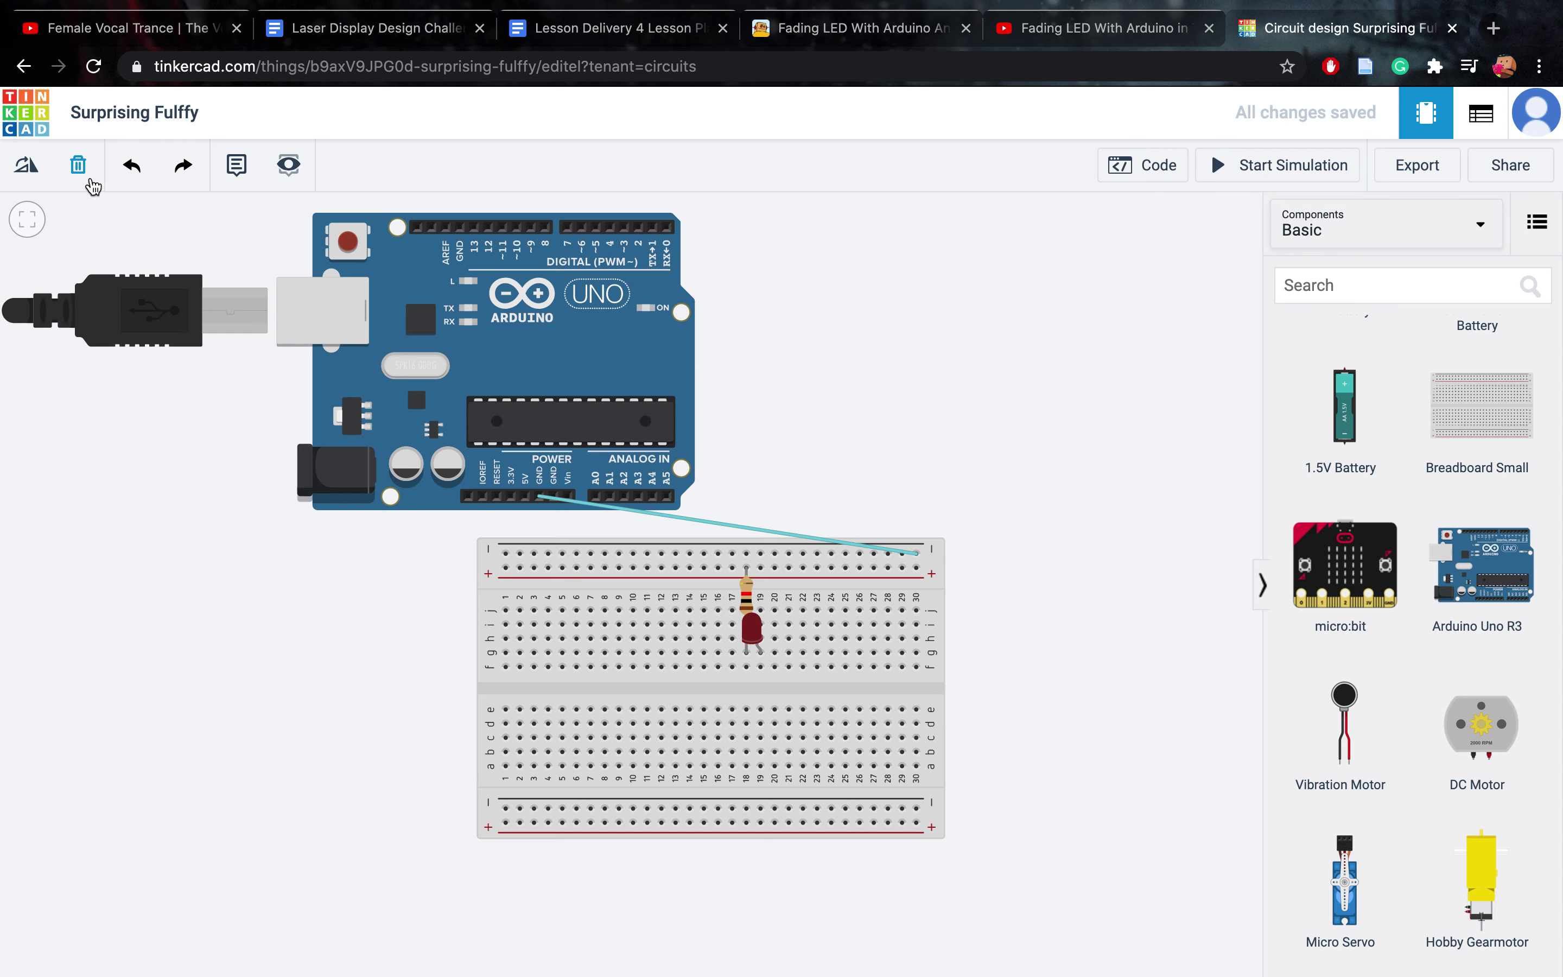
{"action": "left_click", "coordinate": [682, 515]}
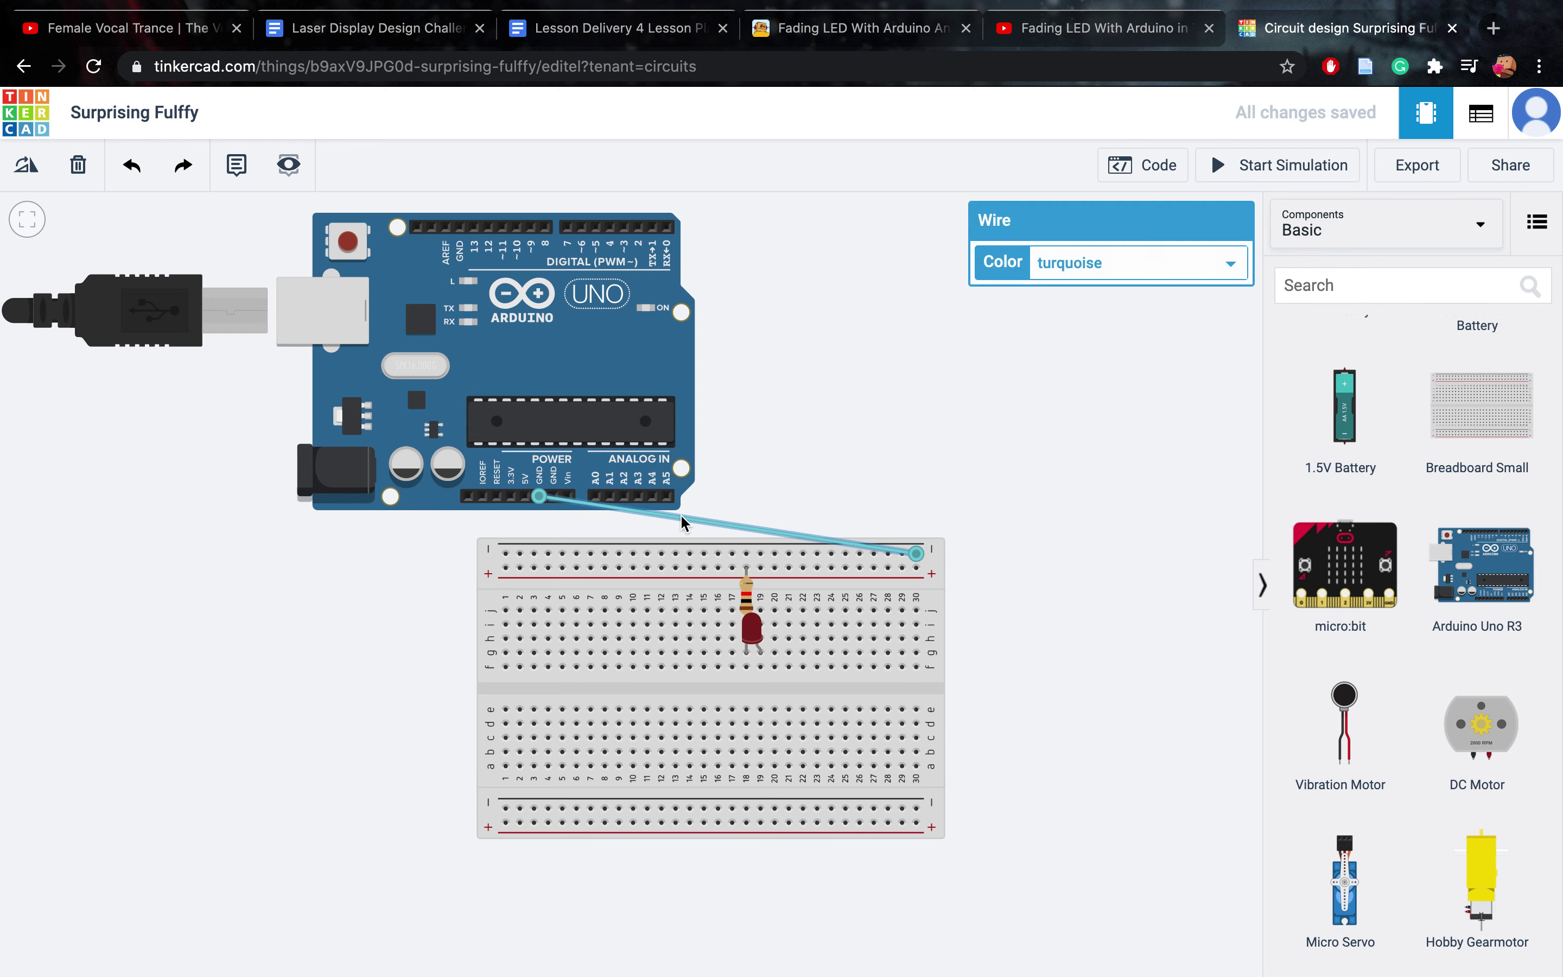
{"action": "key", "text": "Delete"}
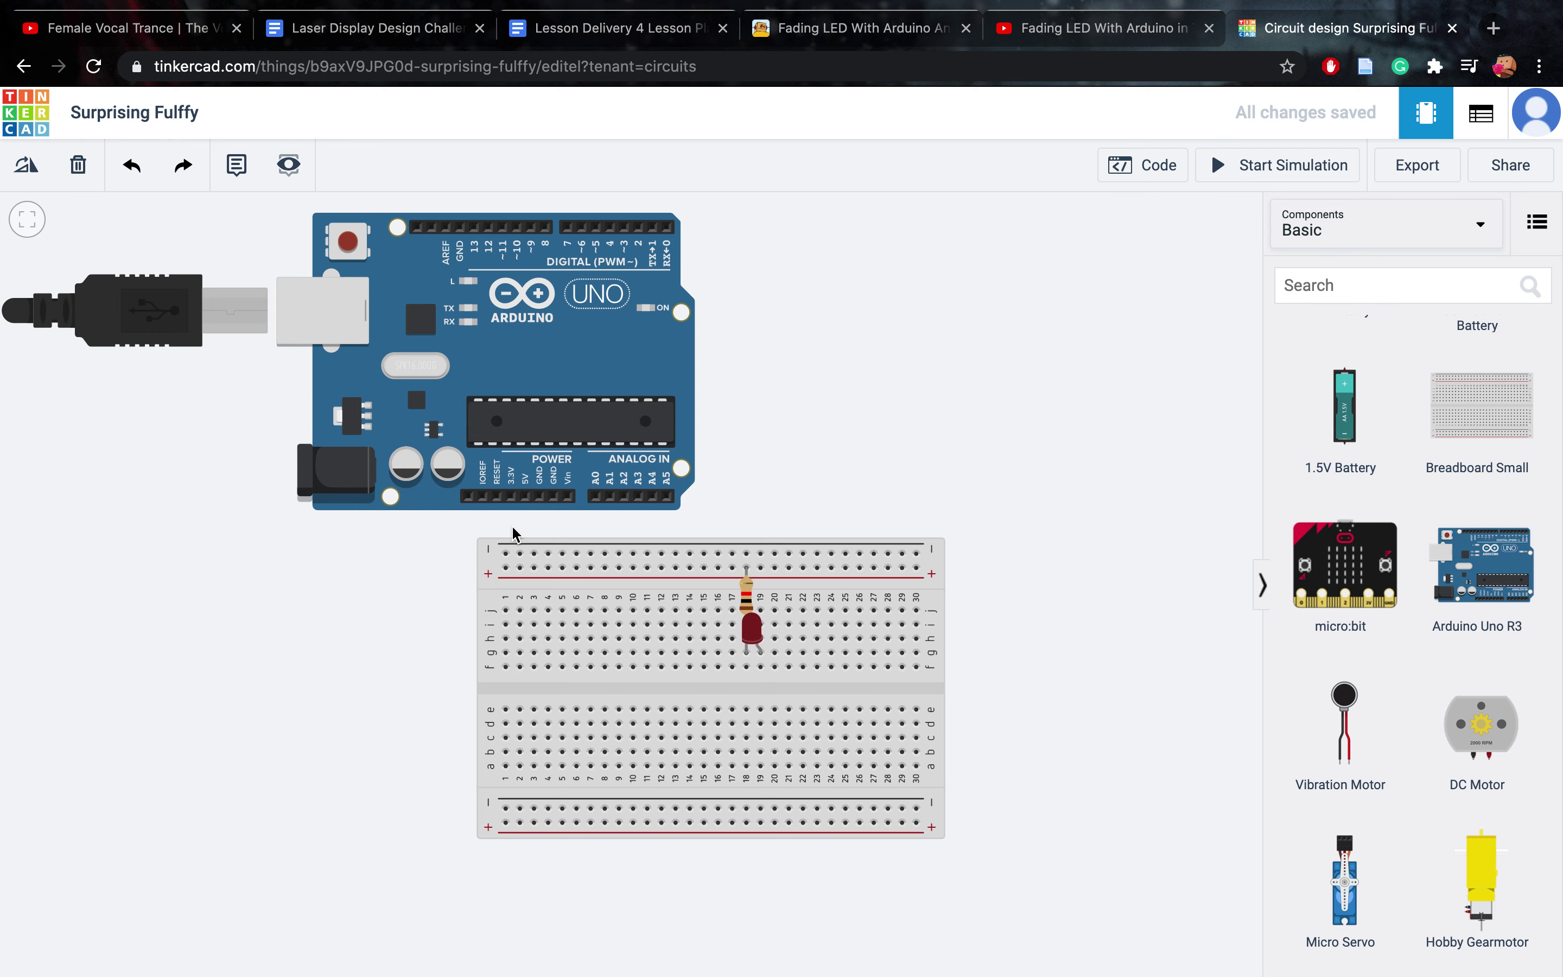
Switch the Arduino's code editor from Blocks to Text, discarding the blocks, and briefly run the circuit simulation with the editor closed
{"action": "left_click", "coordinate": [1157, 169]}
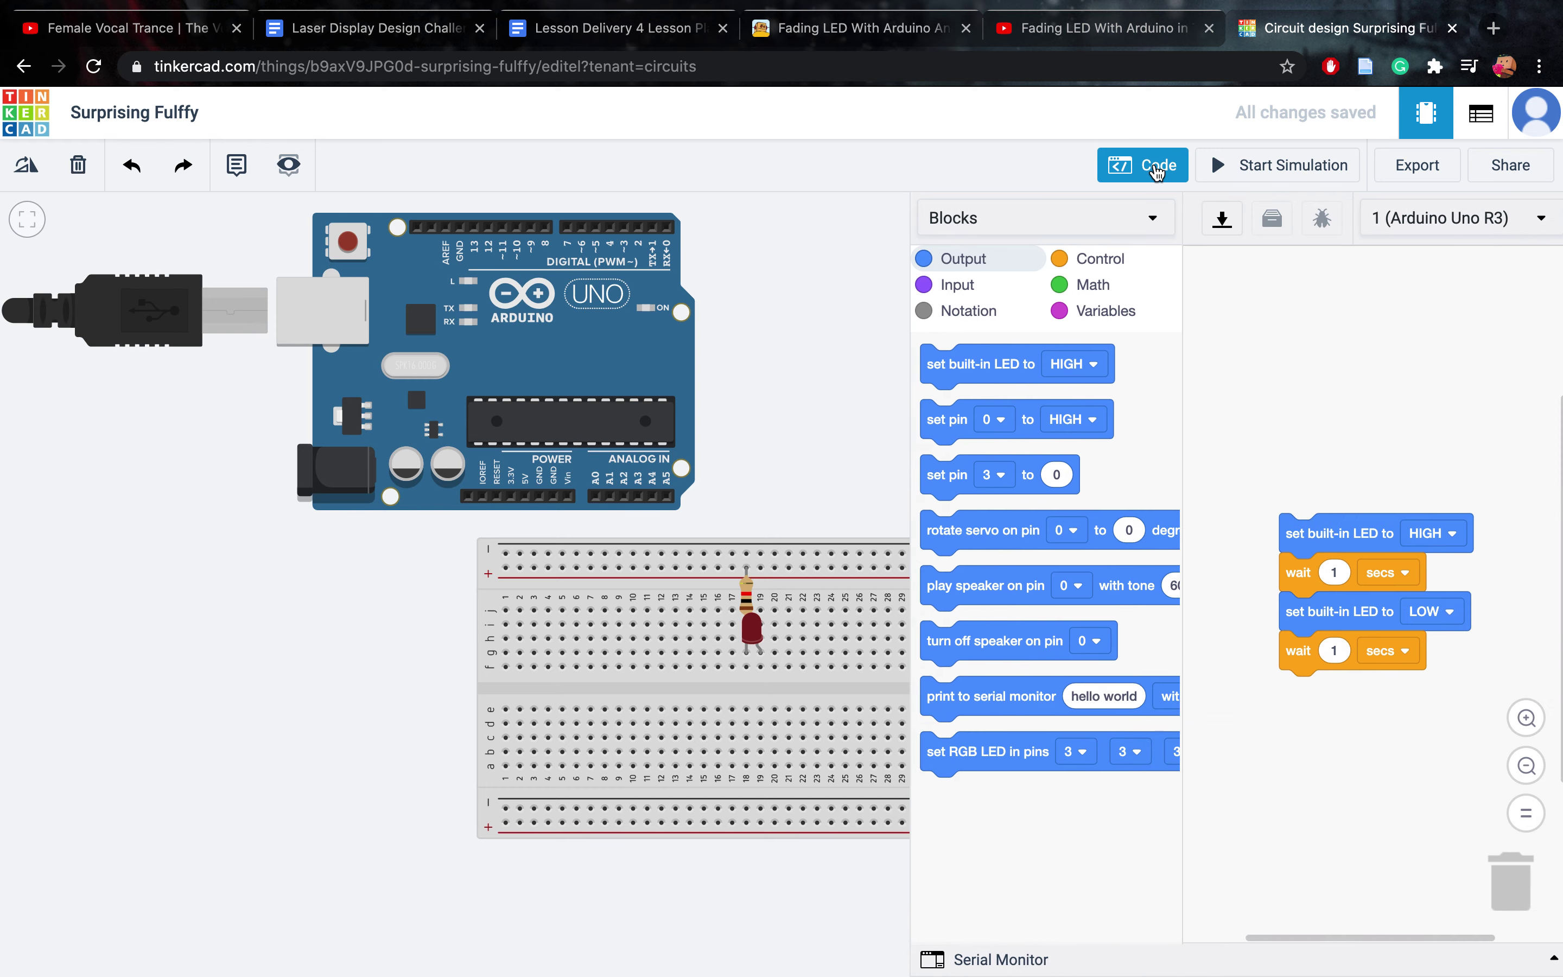
{"action": "left_click", "coordinate": [1146, 223]}
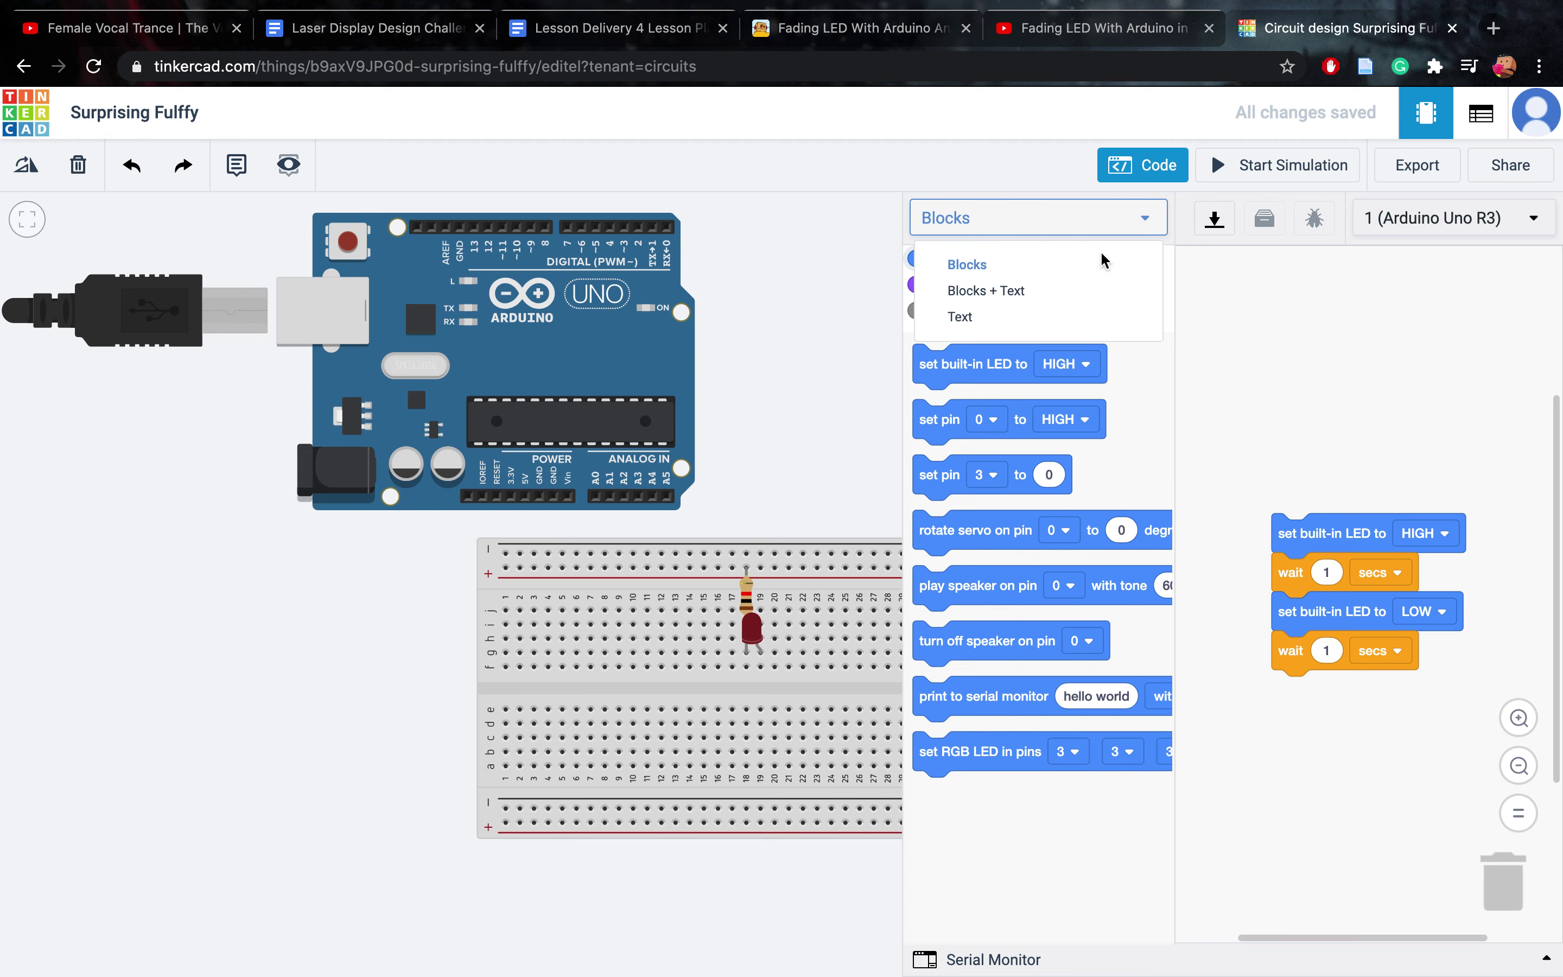
{"action": "left_click", "coordinate": [1066, 317]}
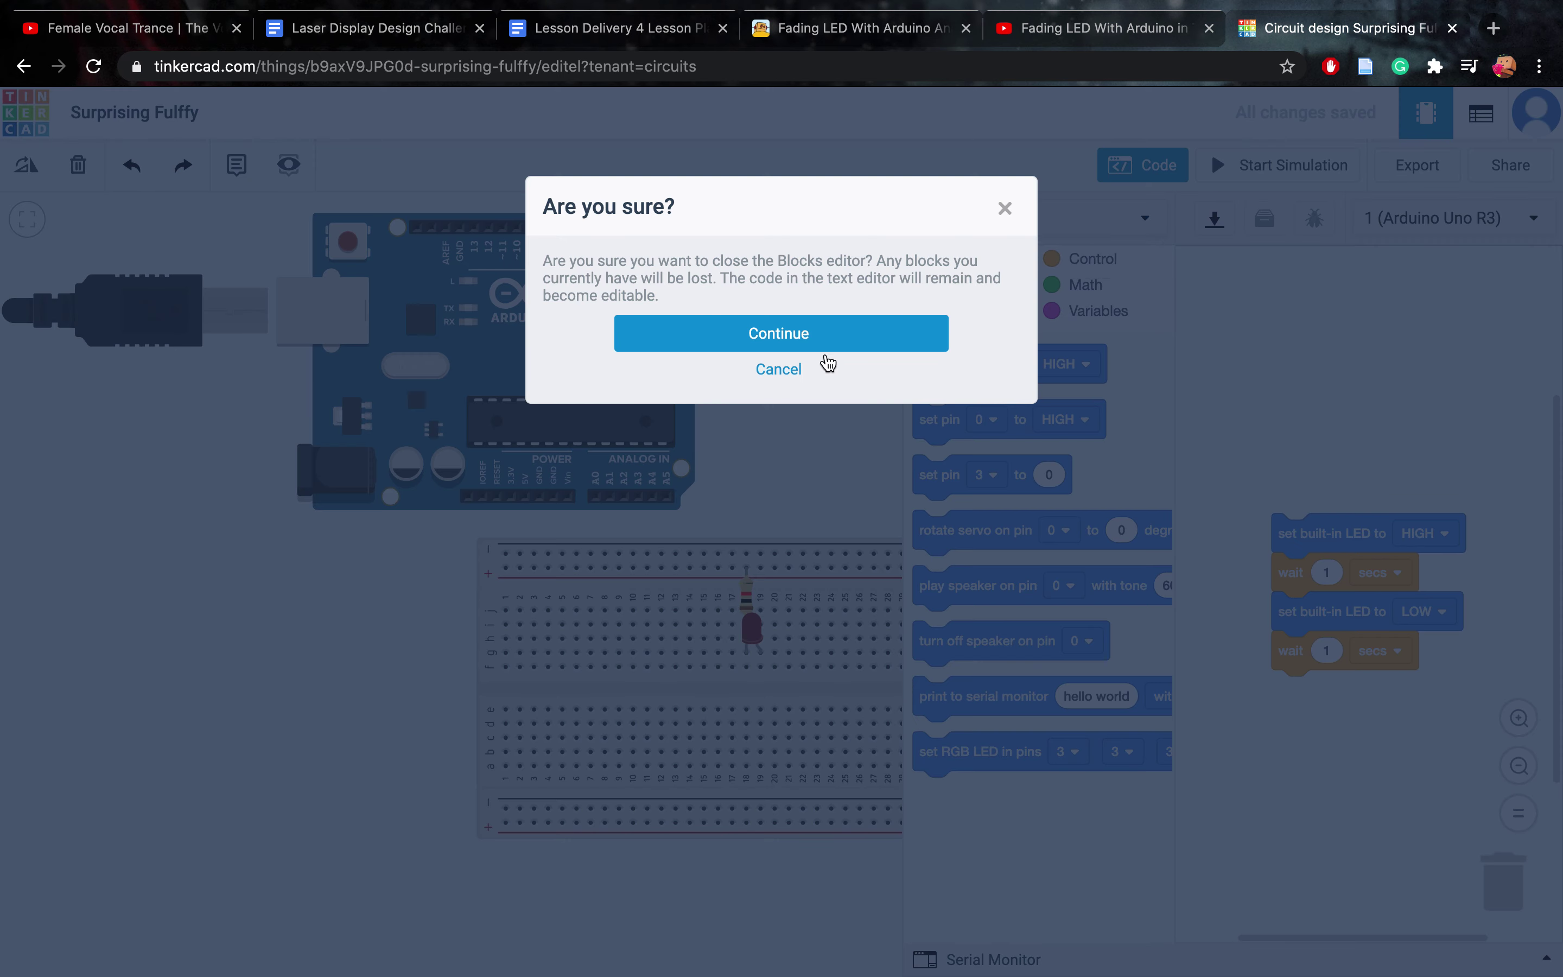
{"action": "left_click", "coordinate": [826, 343]}
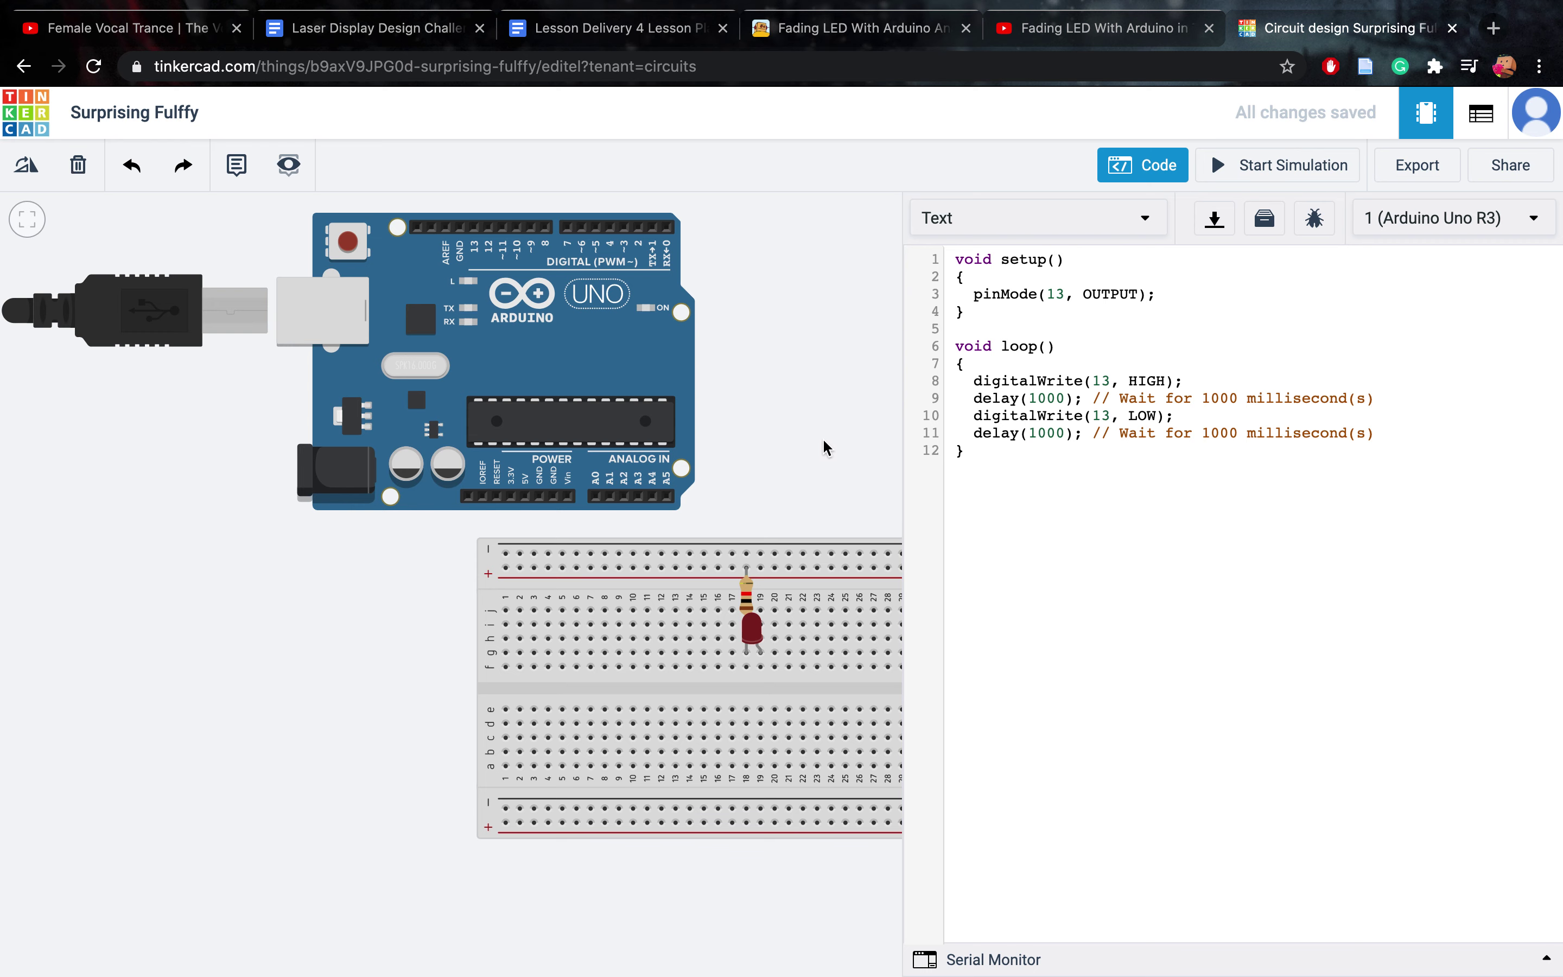
{"action": "left_click", "coordinate": [1148, 167]}
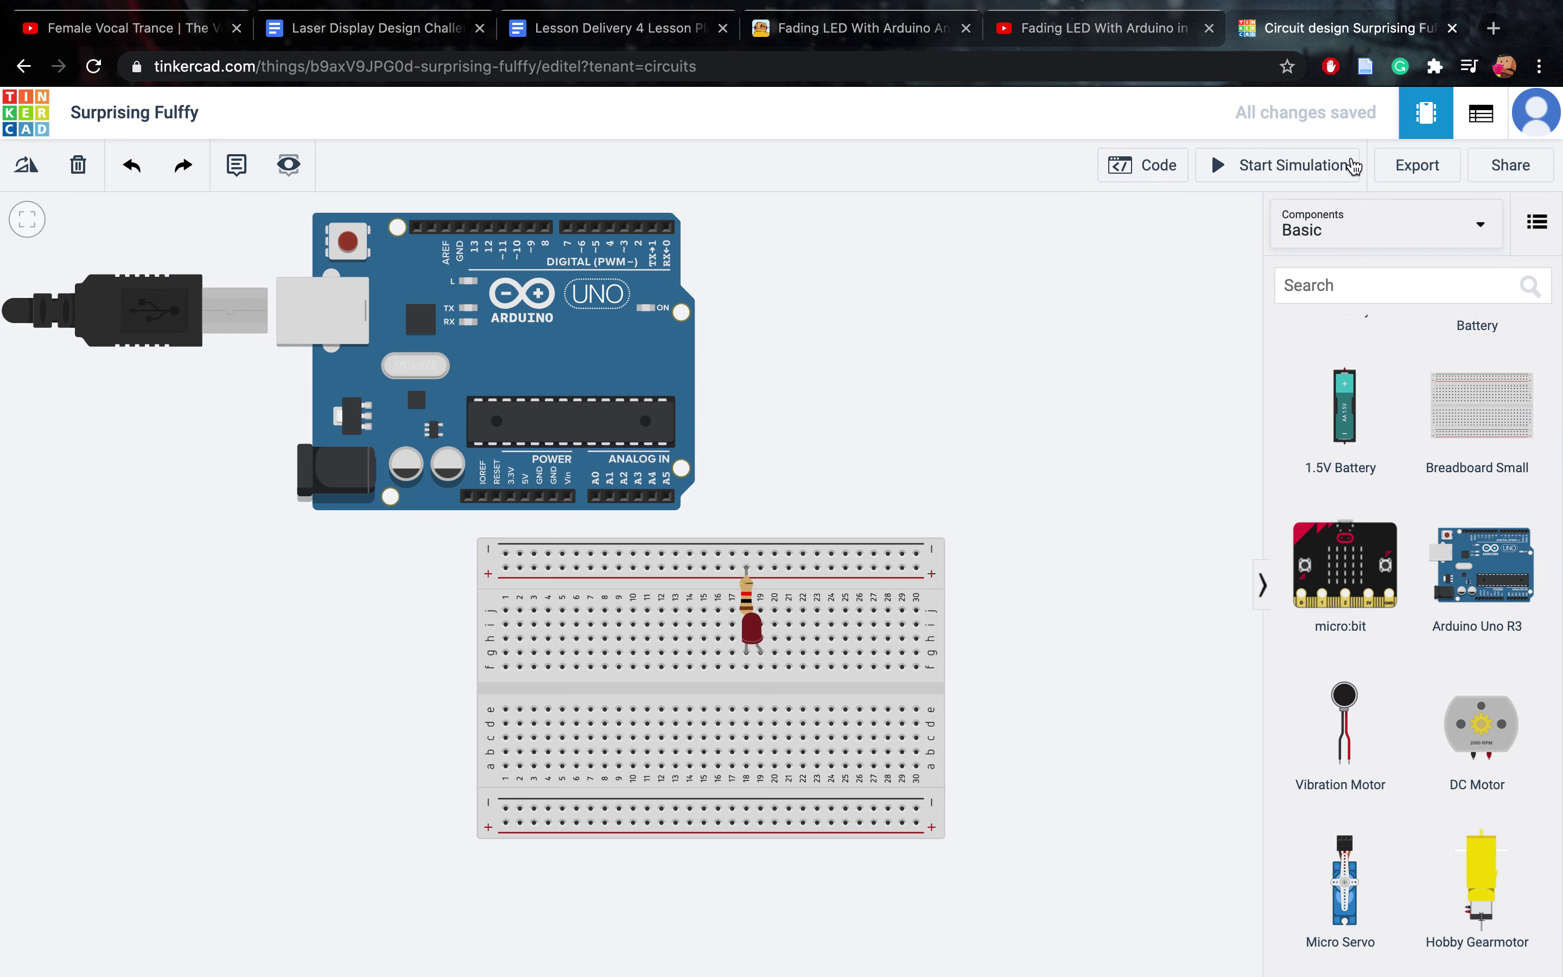
{"action": "left_click", "coordinate": [1304, 167]}
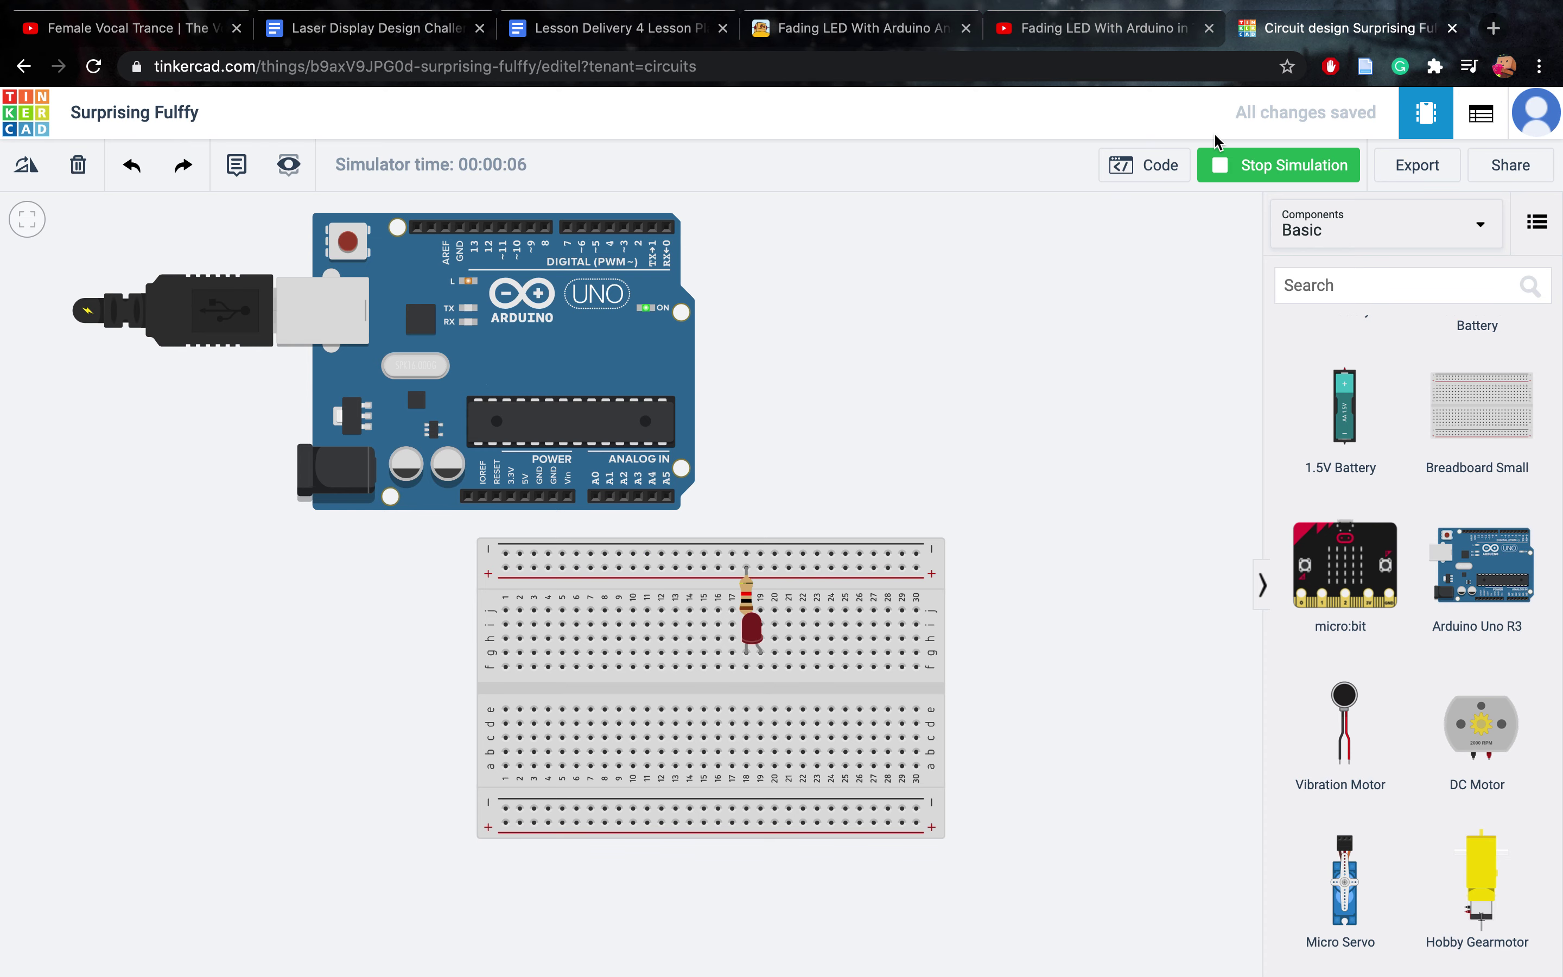
{"action": "left_click", "coordinate": [1301, 164]}
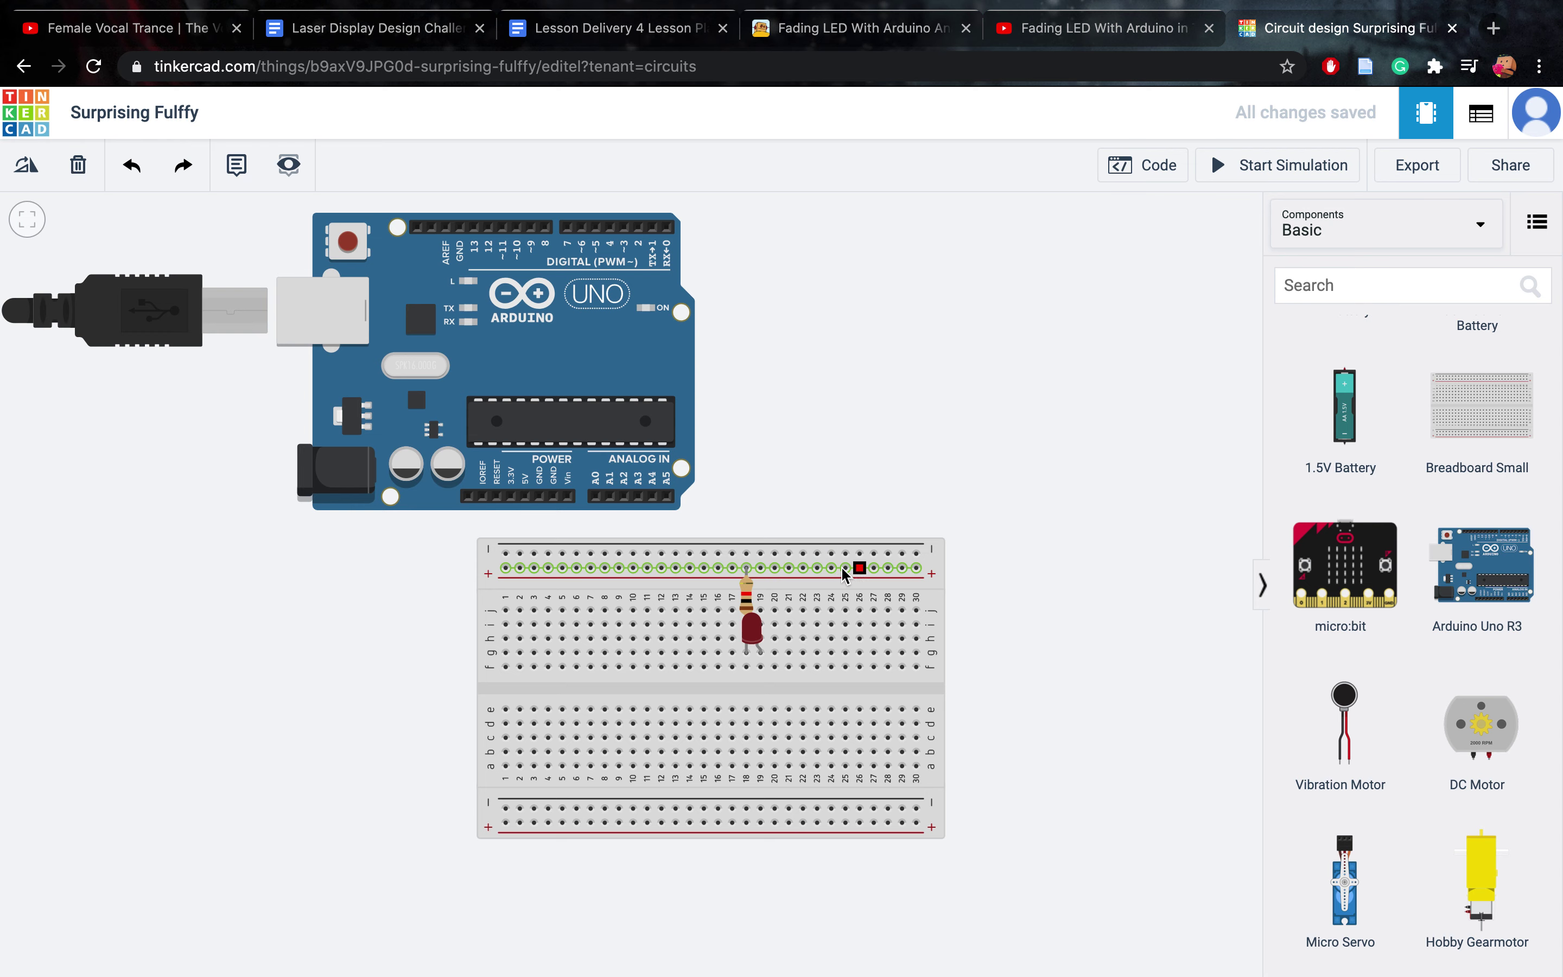
Wire the column 30 end of the breadboard's upper negative rail to the Arduino's power-side GND pin
{"action": "left_click", "coordinate": [905, 556]}
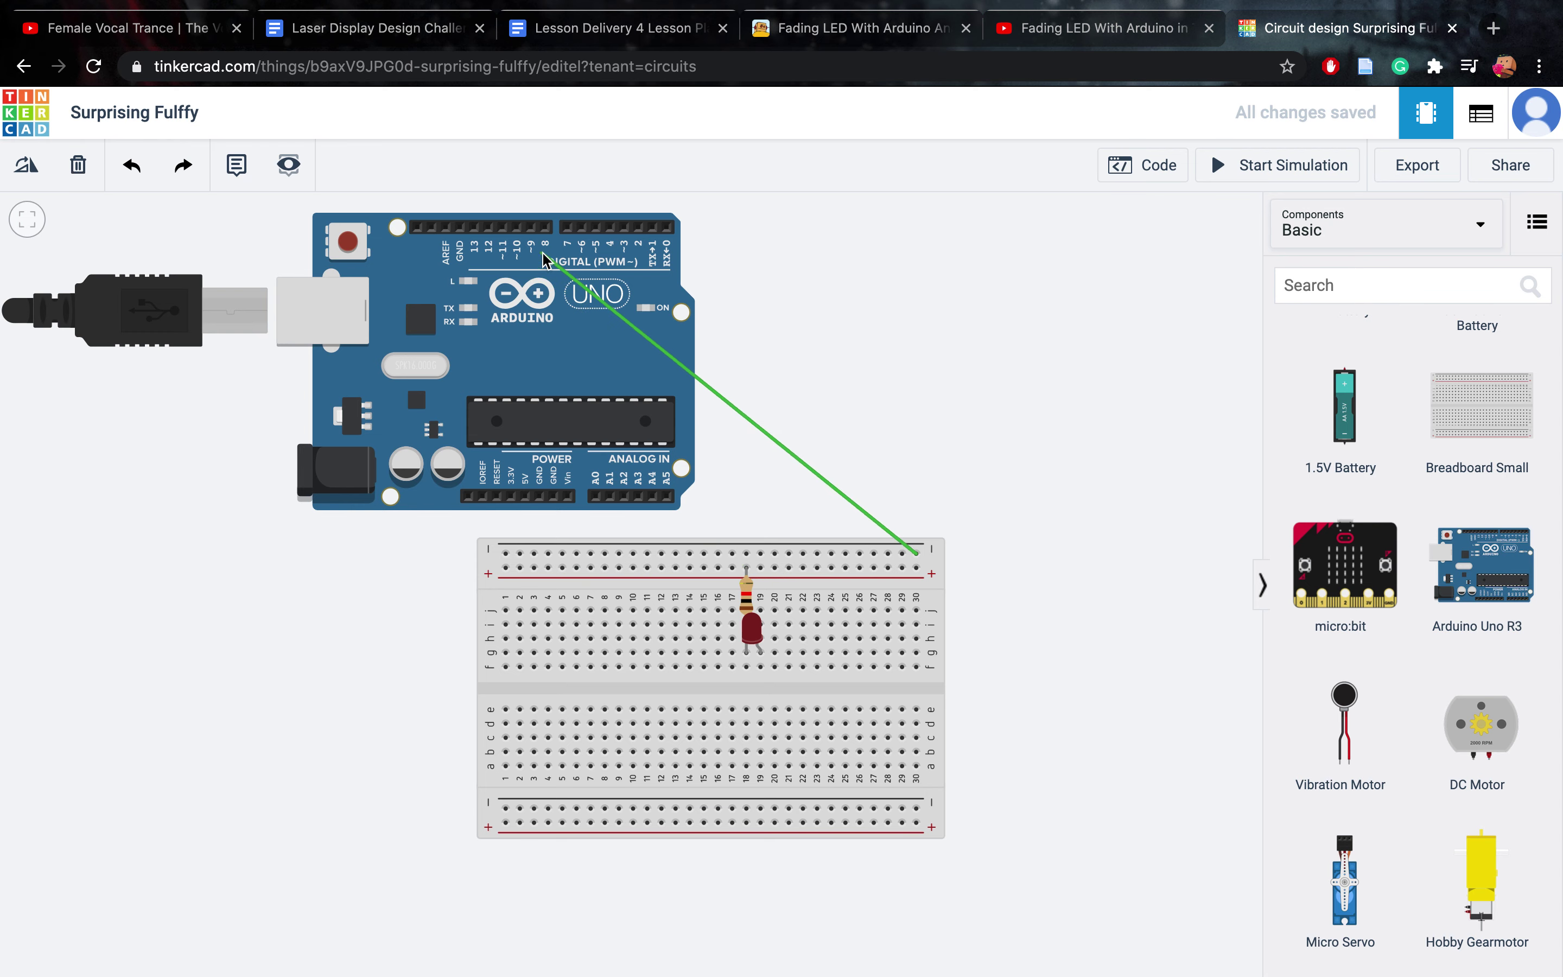
{"action": "left_click", "coordinate": [539, 502]}
{"action": "mouse_move", "coordinate": [539, 503]}
{"action": "left_mouse_down"}
{"action": "mouse_move", "coordinate": [865, 529]}
{"action": "mouse_move", "coordinate": [539, 496]}
{"action": "left_mouse_up"}
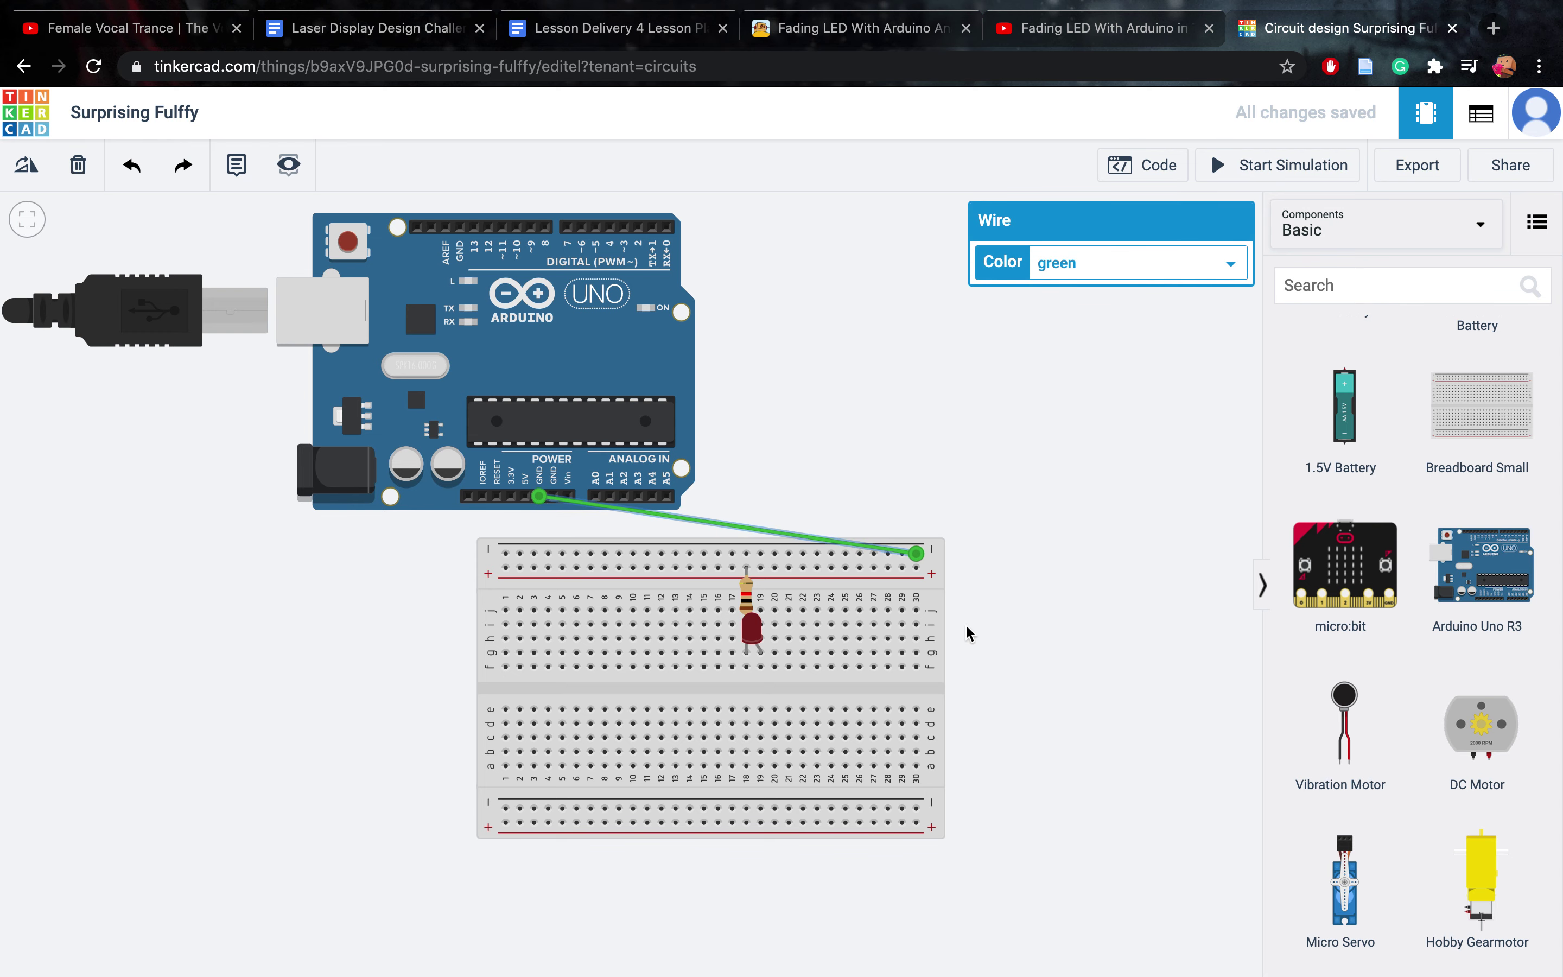
Wire the upper positive rail near column 29 to the Arduino's 5V pin, and test the circuit with a short simulation
{"action": "left_click", "coordinate": [902, 567]}
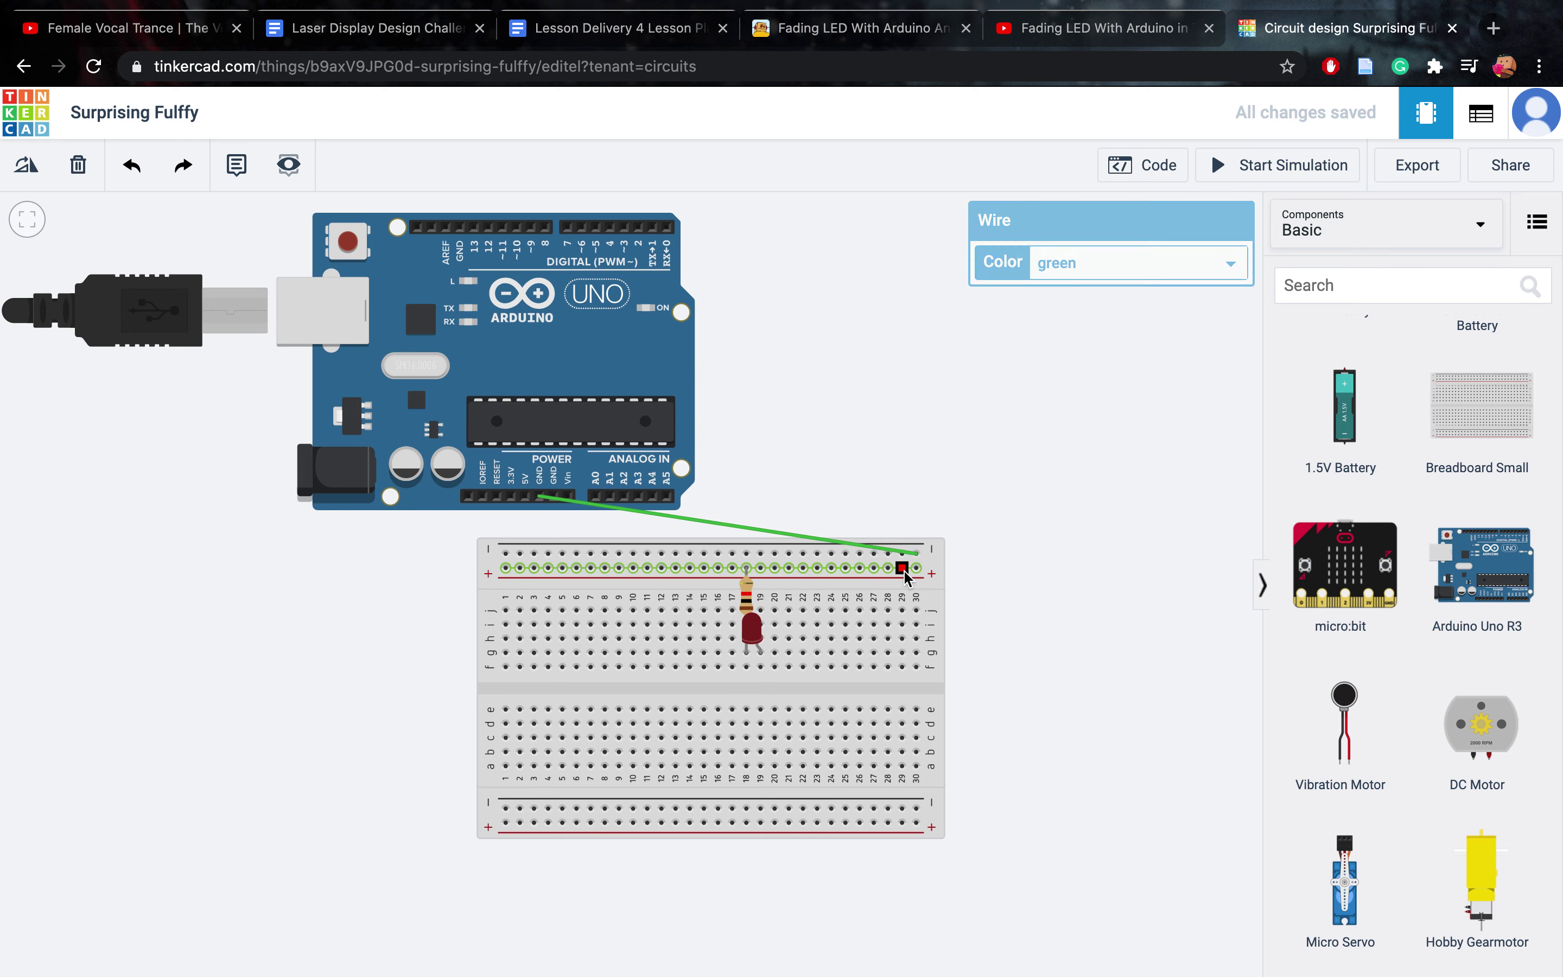
{"action": "left_click", "coordinate": [524, 499]}
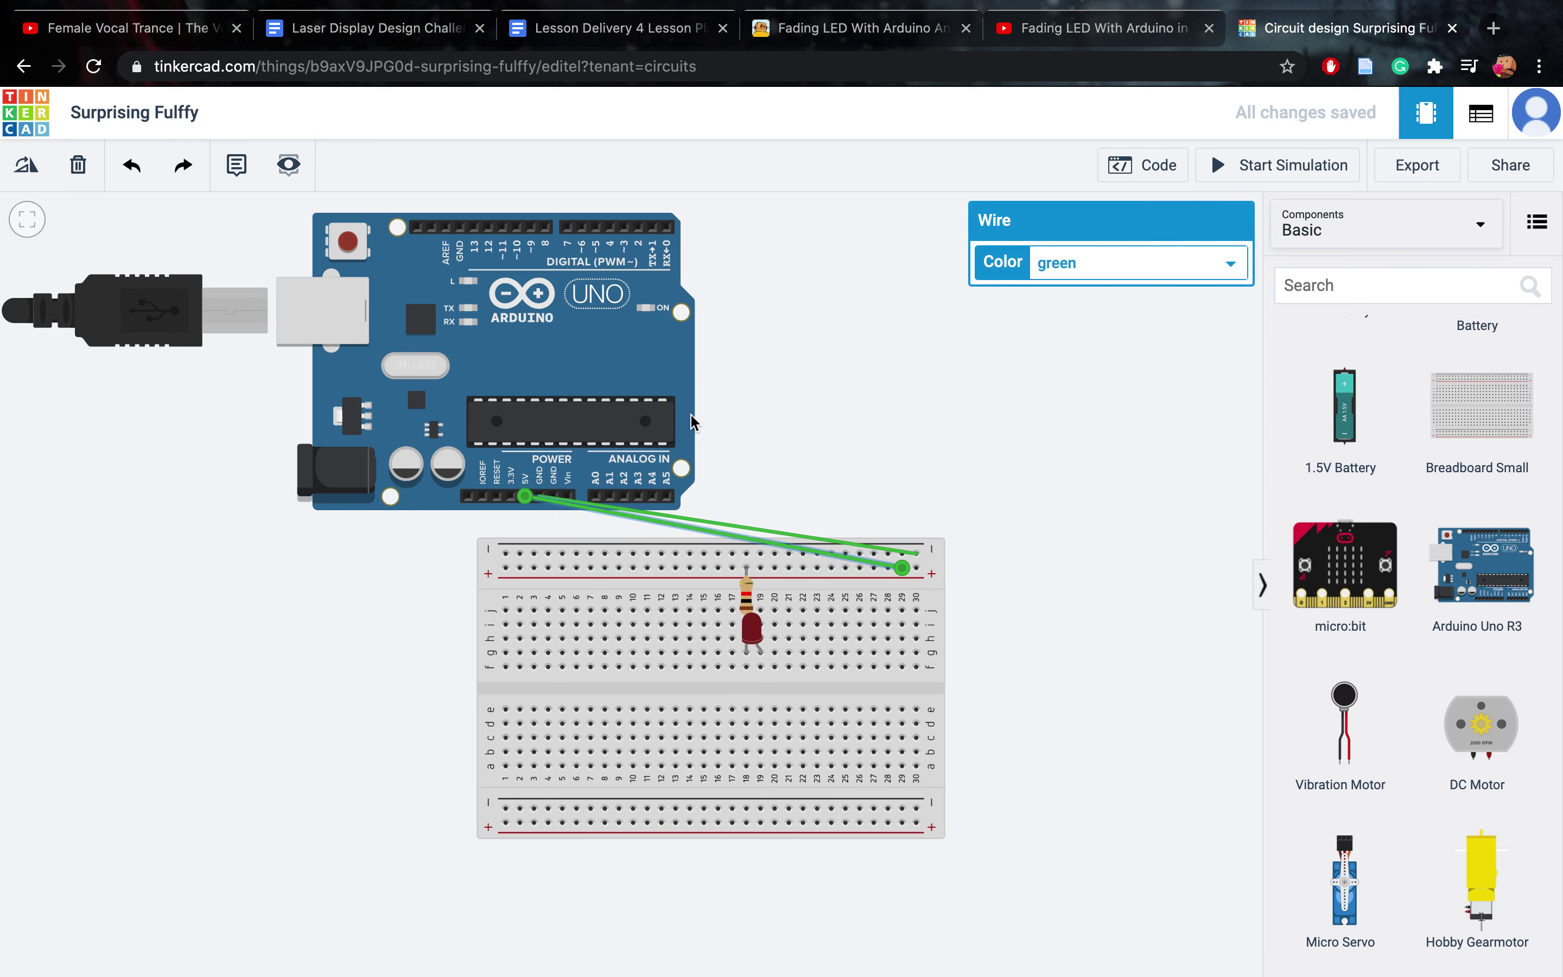
{"action": "left_click", "coordinate": [1268, 167]}
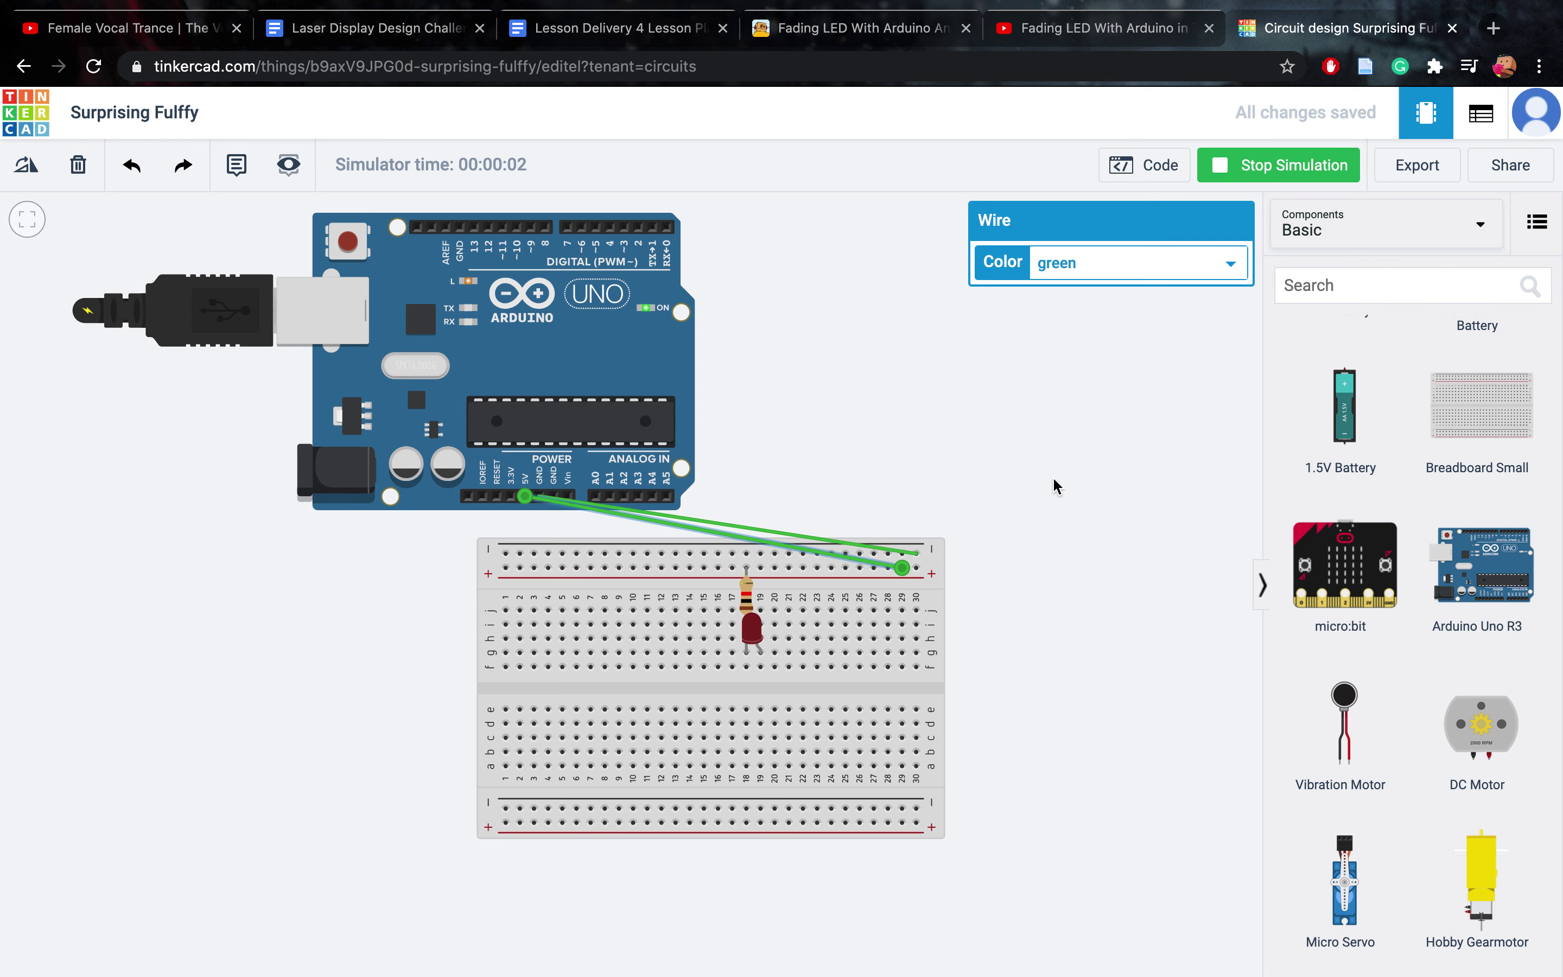
{"action": "left_click", "coordinate": [1264, 172]}
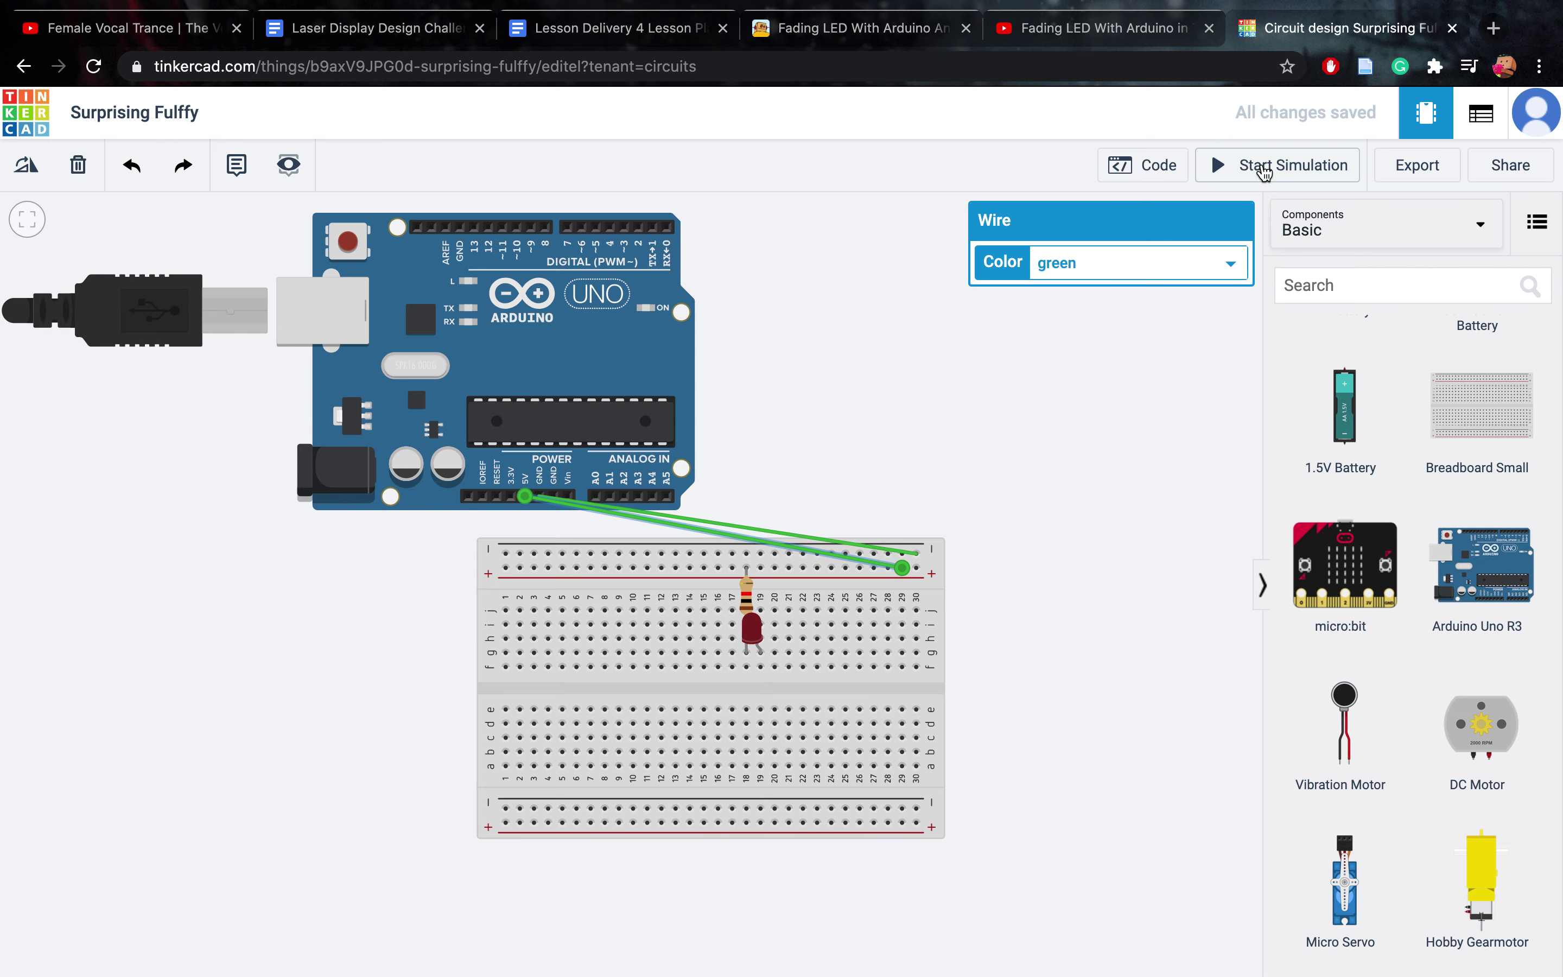